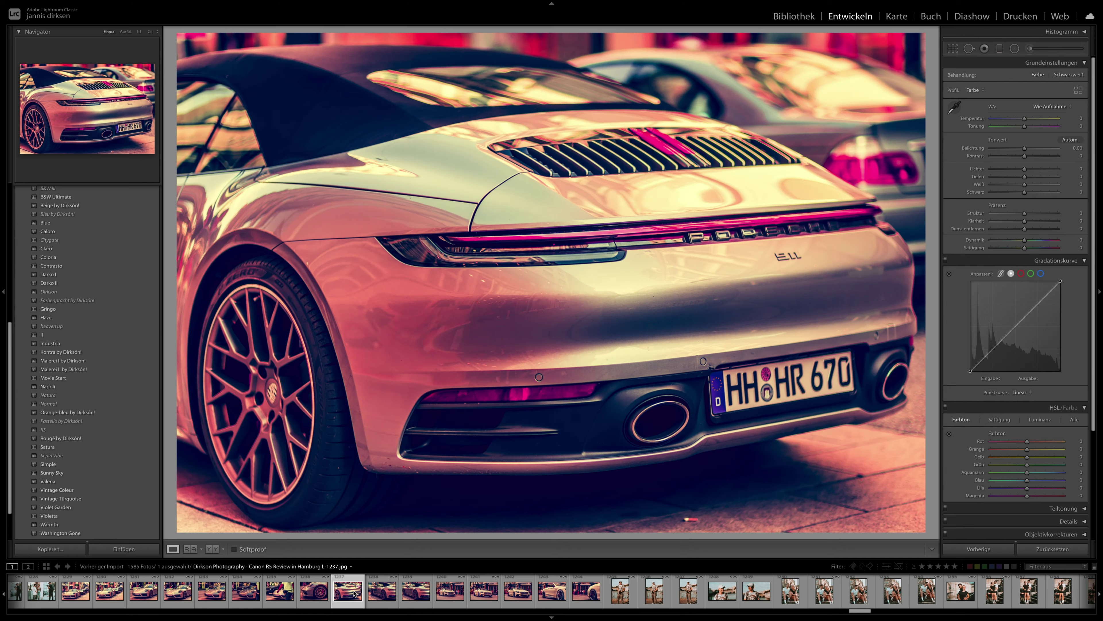
- Open several of the edited Porsche street photos one after another, ending with the rear view in L-1215
click(349, 593)
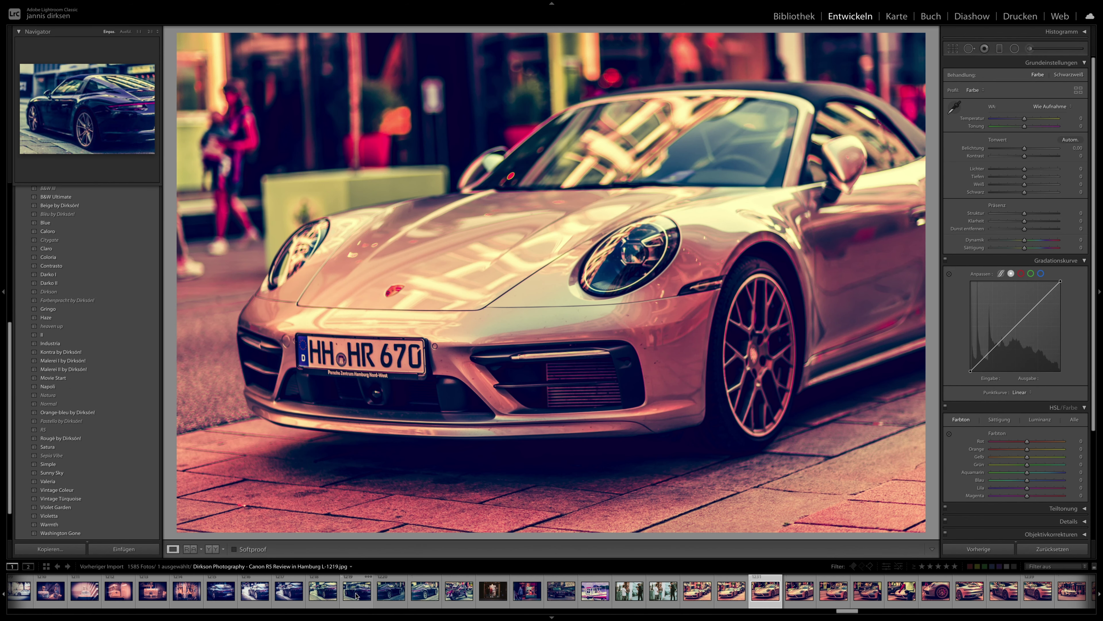
click(355, 594)
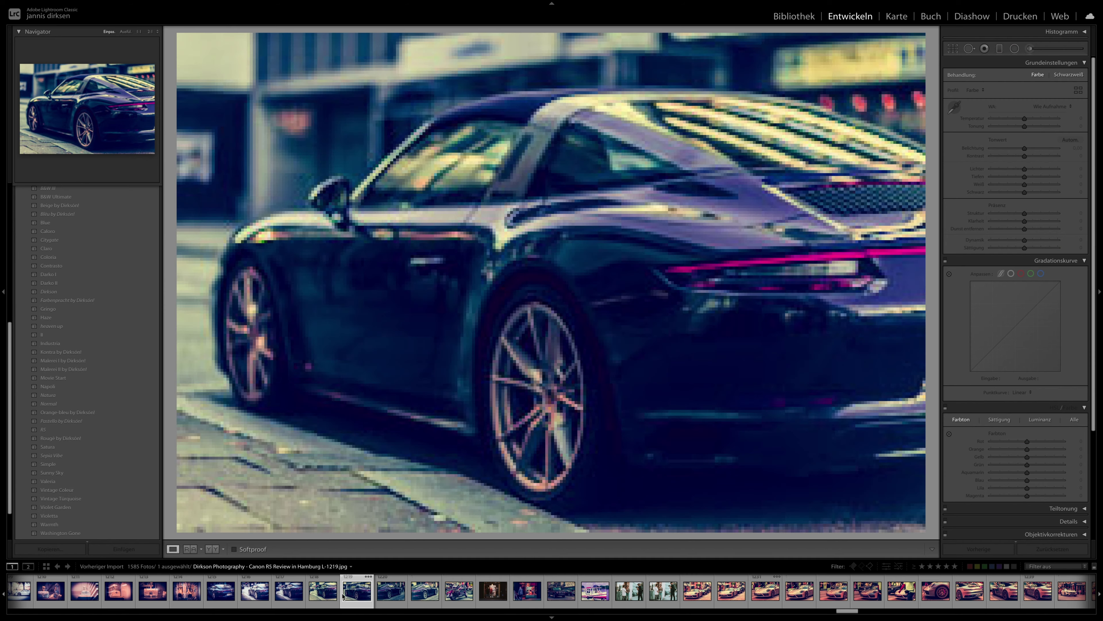
click(322, 596)
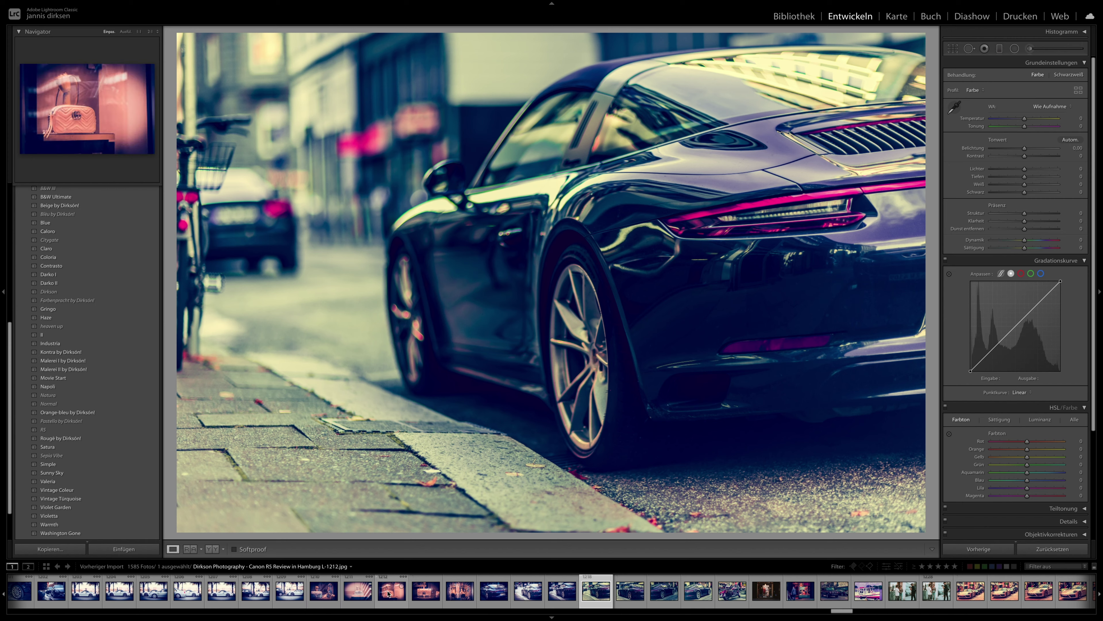
click(486, 594)
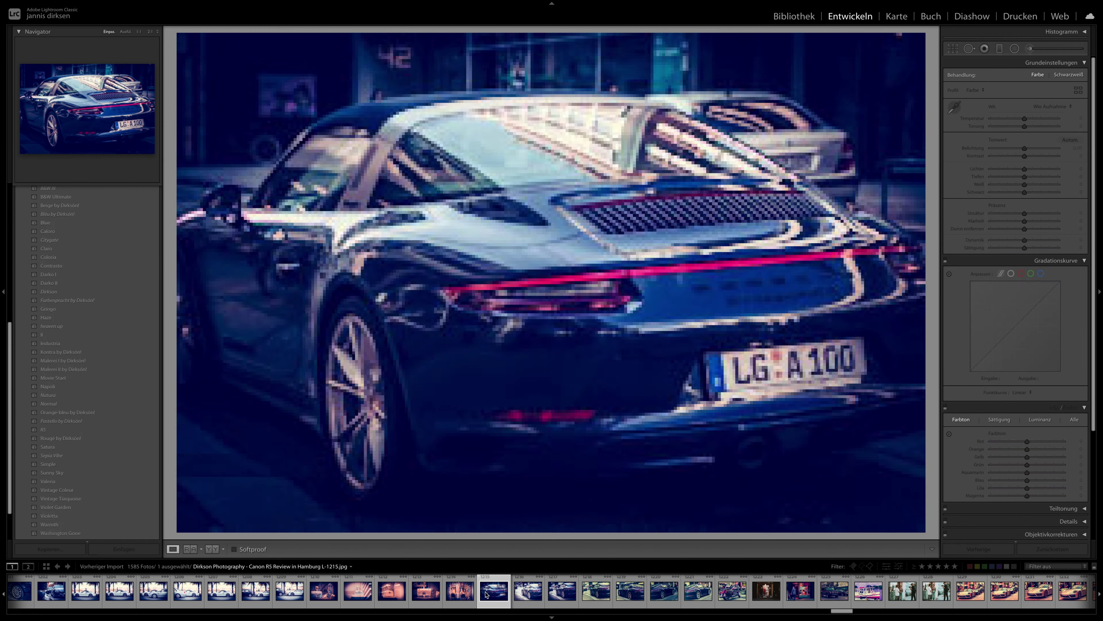
- Review earlier group portraits in the filmstrip, opening L-1184, the three women standing together, and the seated trio in L-1116
scroll(279, 600, up, 10)
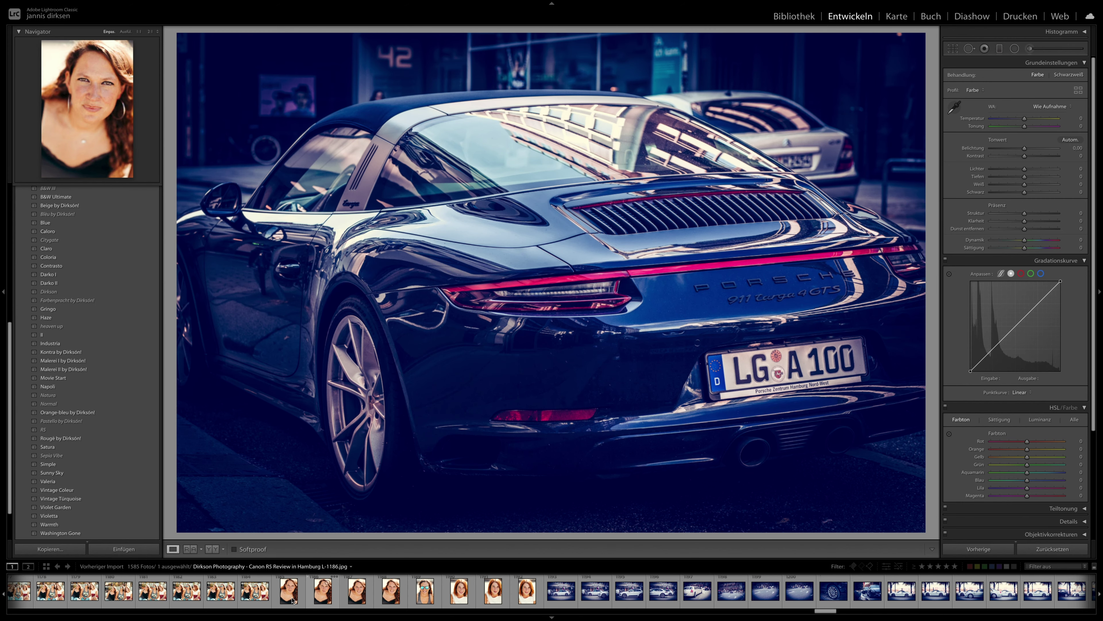
click(259, 595)
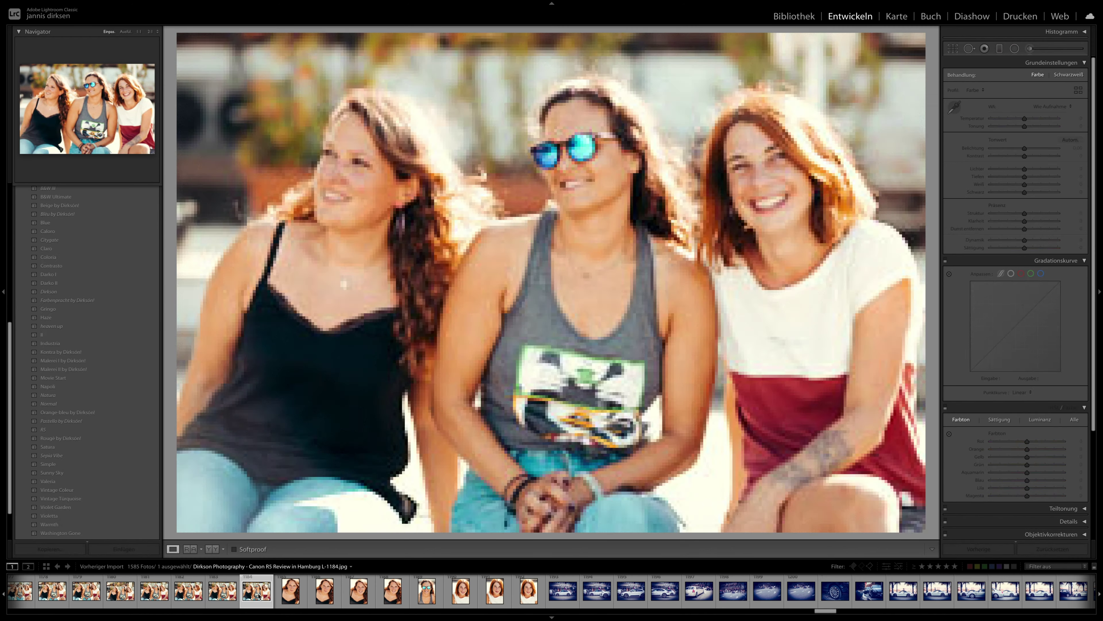
scroll(260, 596, up, 10)
scroll(260, 595, up, 5)
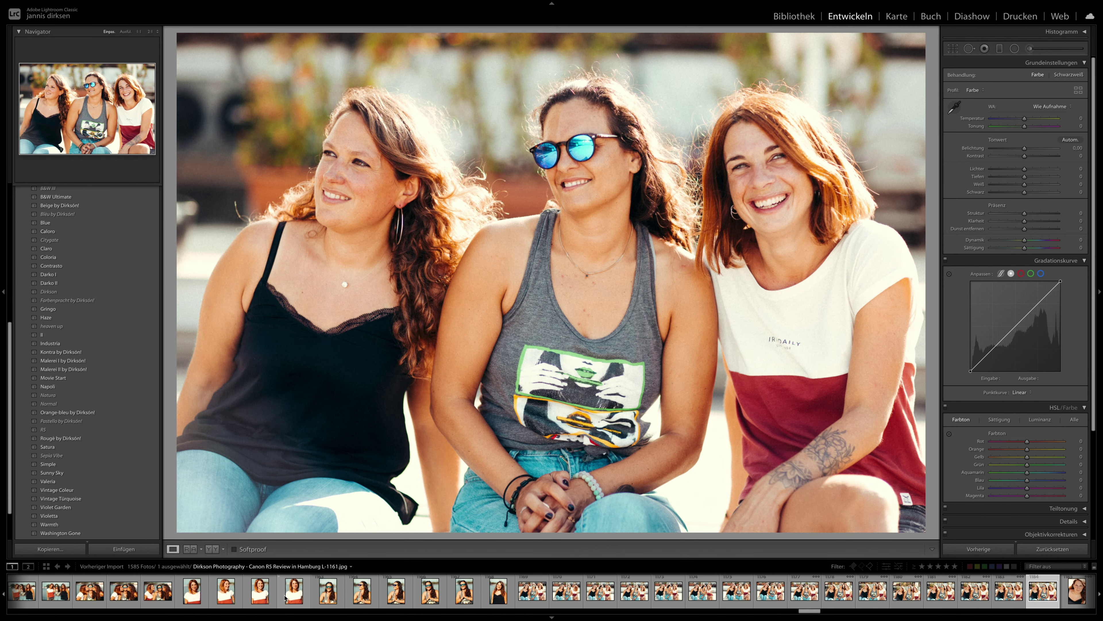
scroll(291, 596, up, 5)
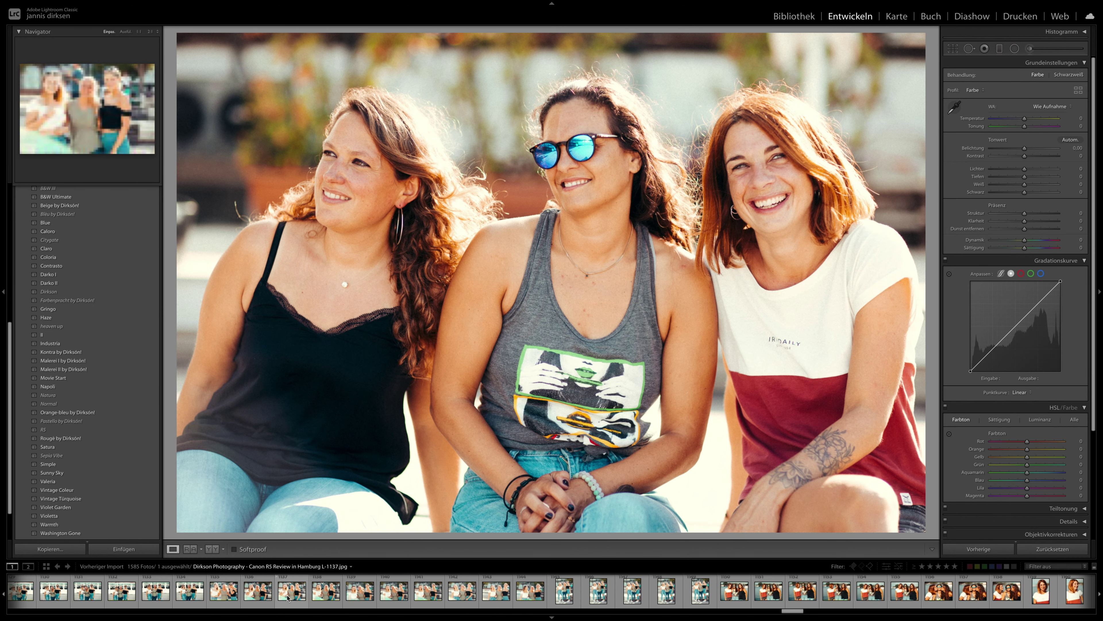
click(322, 595)
scroll(299, 596, up, 5)
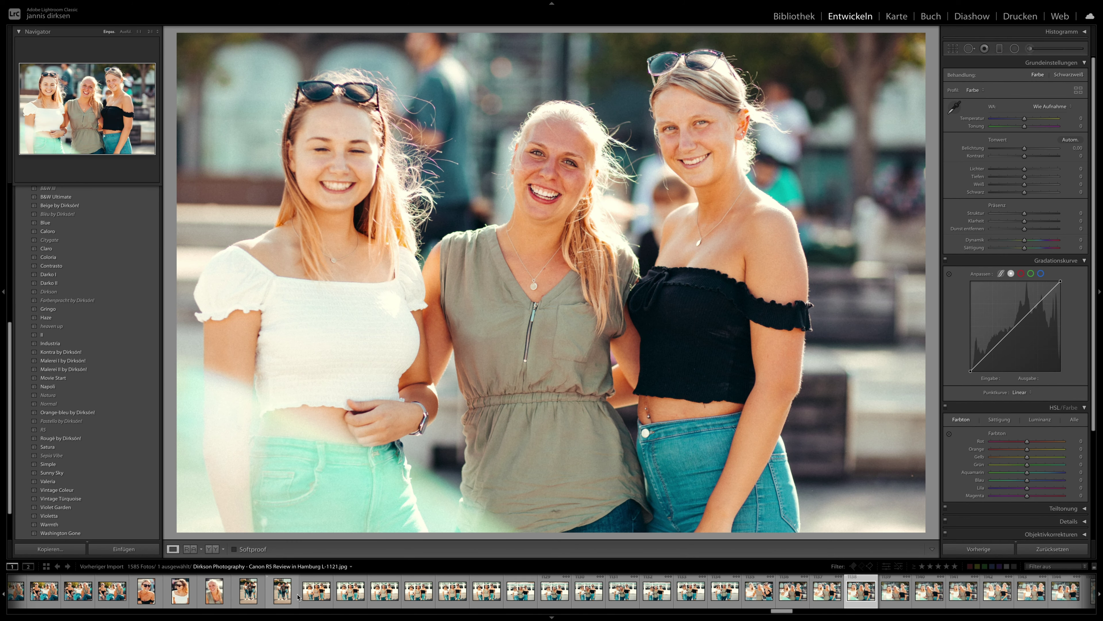
scroll(299, 597, up, 5)
click(291, 598)
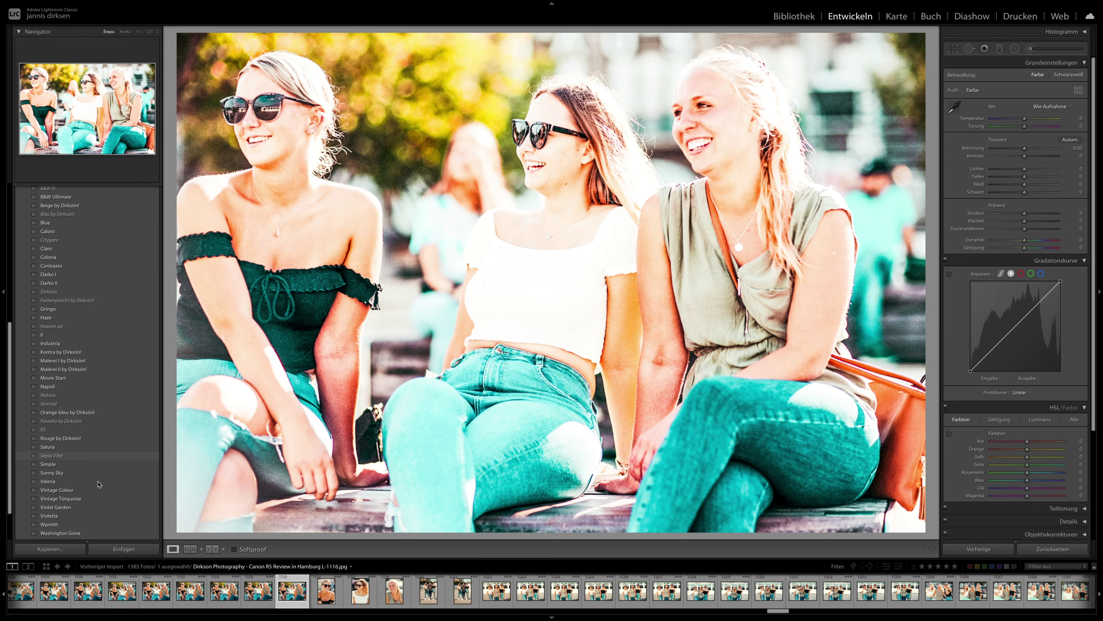
- Open three brown-toned car photos from further back in the series: L-1101, L-1086 and the convertible outside the Tod's store
scroll(269, 609, up, 10)
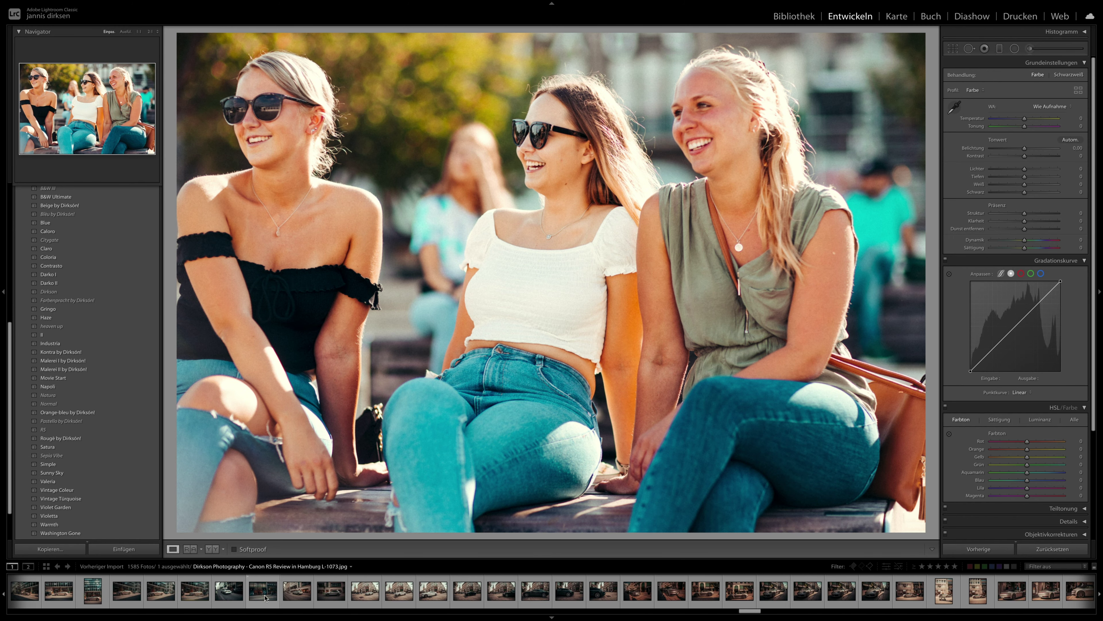
click(223, 596)
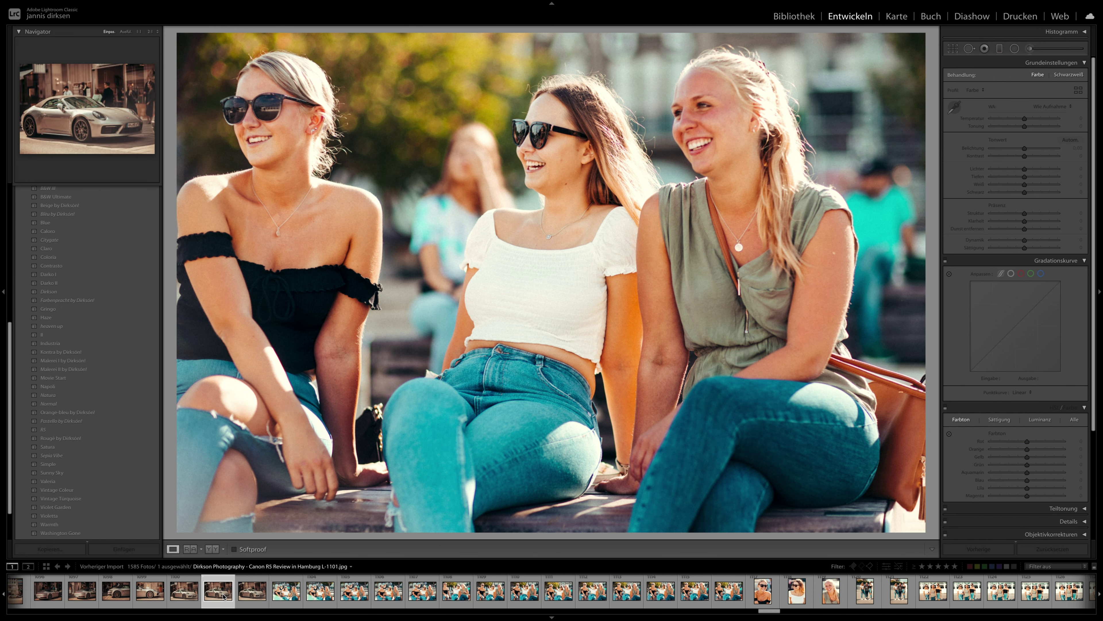
scroll(223, 596, up, 14)
click(250, 595)
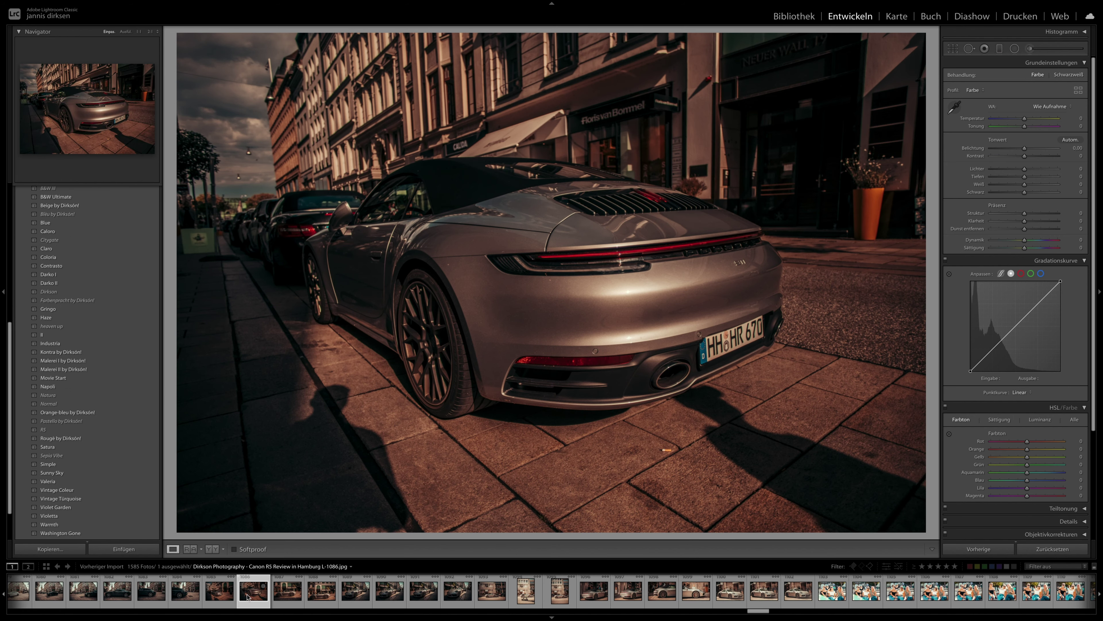
scroll(248, 596, up, 12)
click(171, 595)
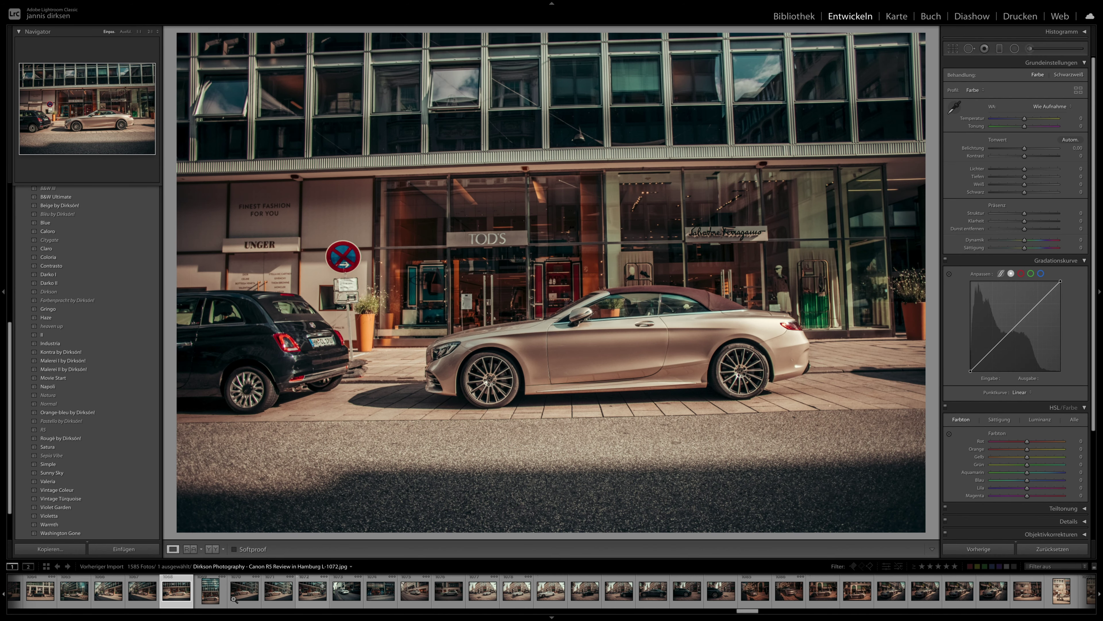
- Go further back in the series to view the orange boom lift photo L-1034 and the portraits L-895 and L-896
scroll(298, 592, up, 20)
scroll(264, 594, up, 20)
click(264, 594)
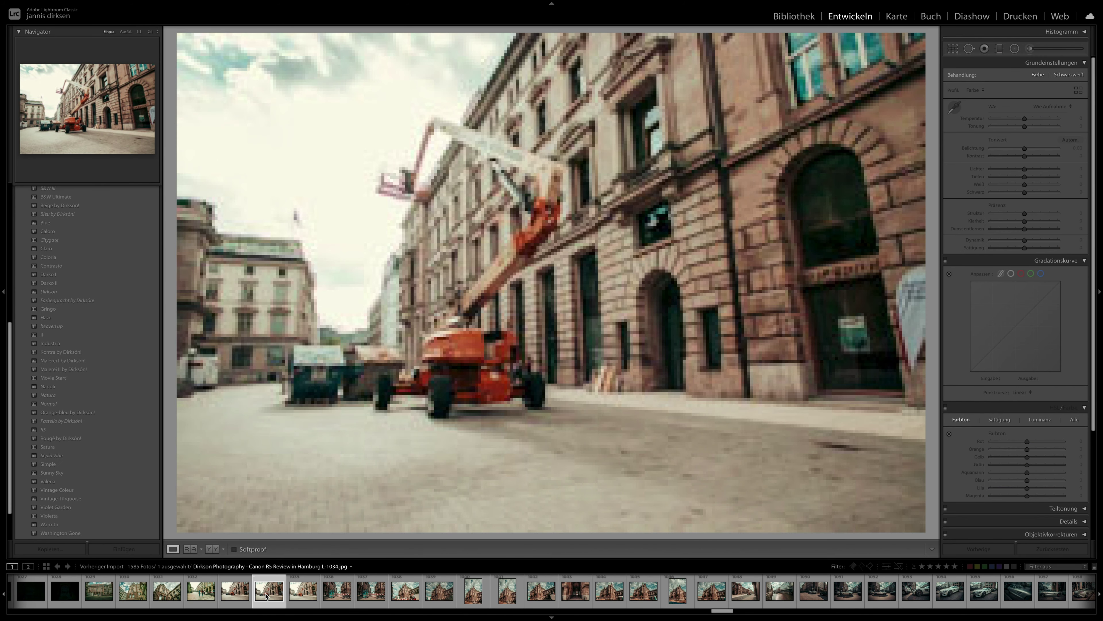
scroll(268, 594, up, 20)
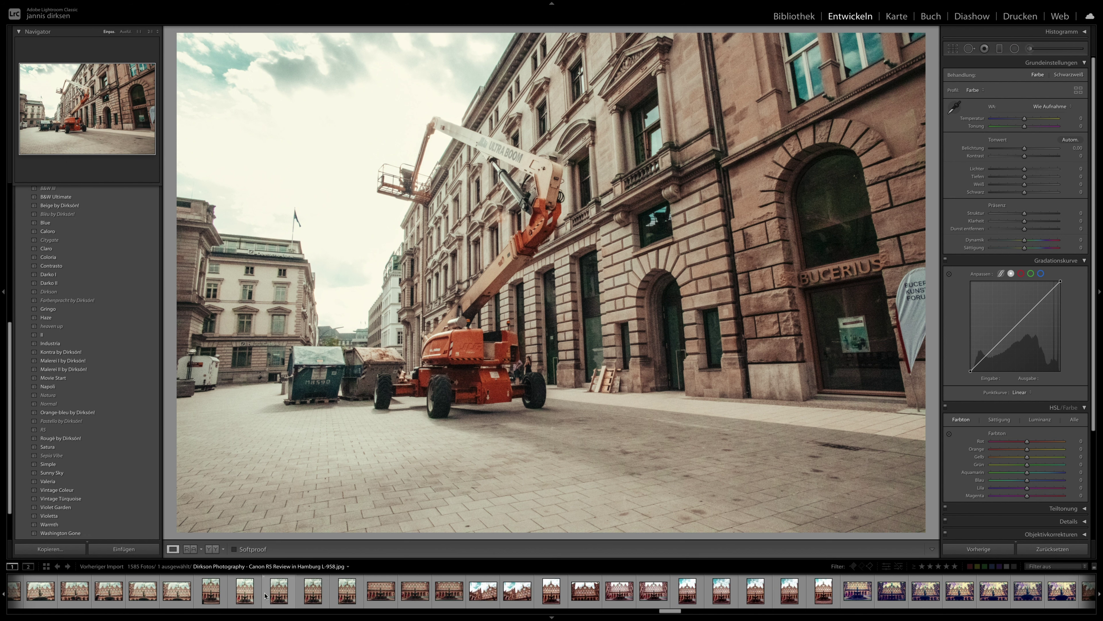
click(272, 595)
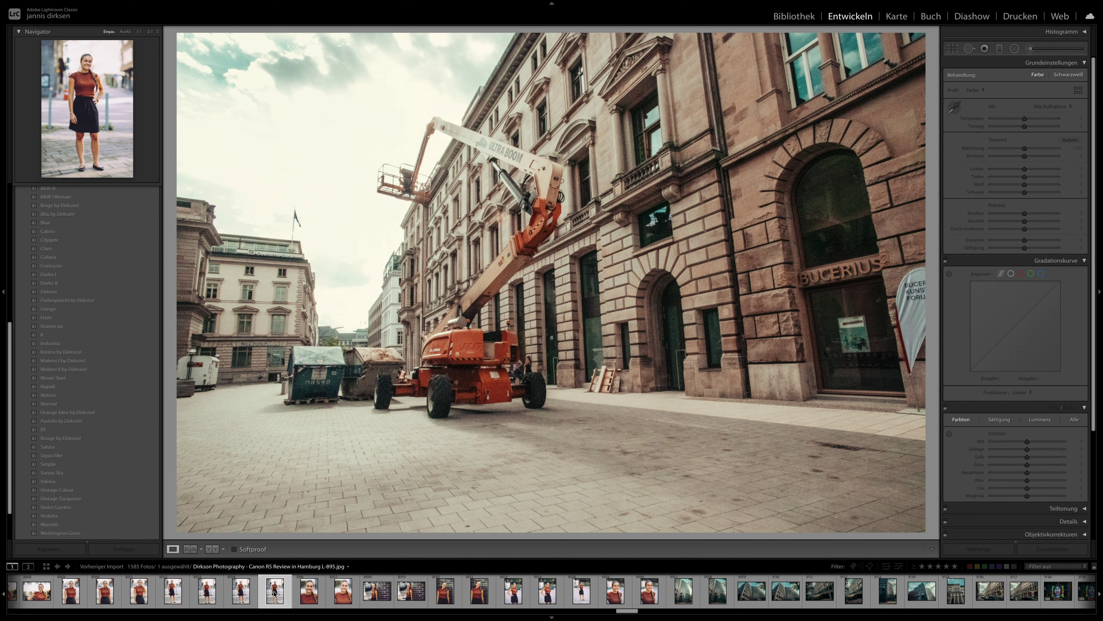
click(307, 593)
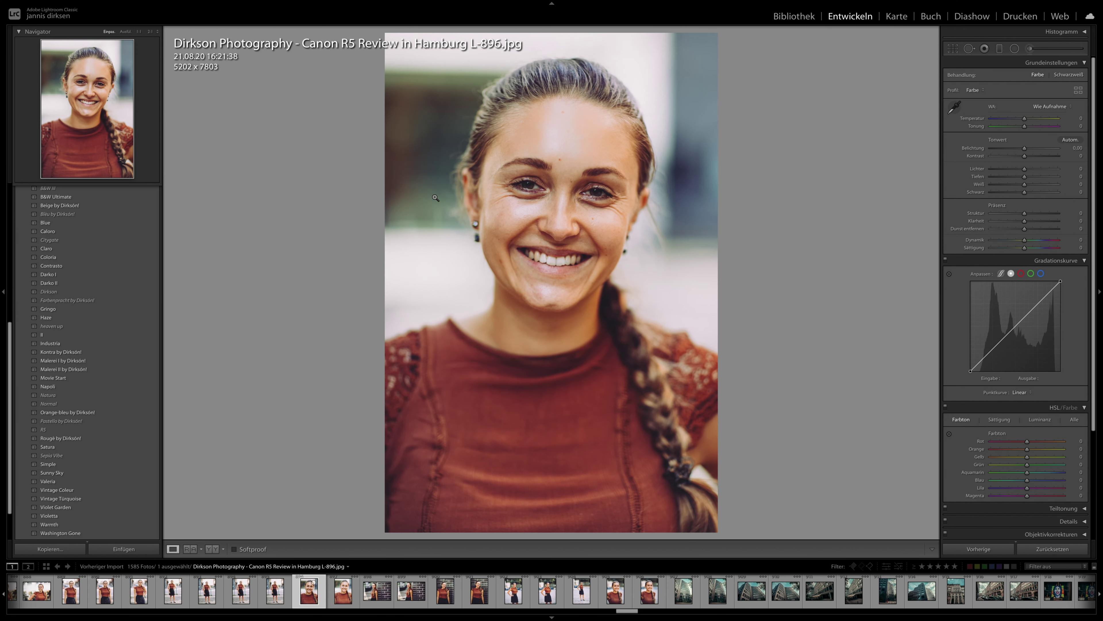
- View the office building photo L-880 and the parked Range Rover photo L-867
scroll(290, 591, up, 5)
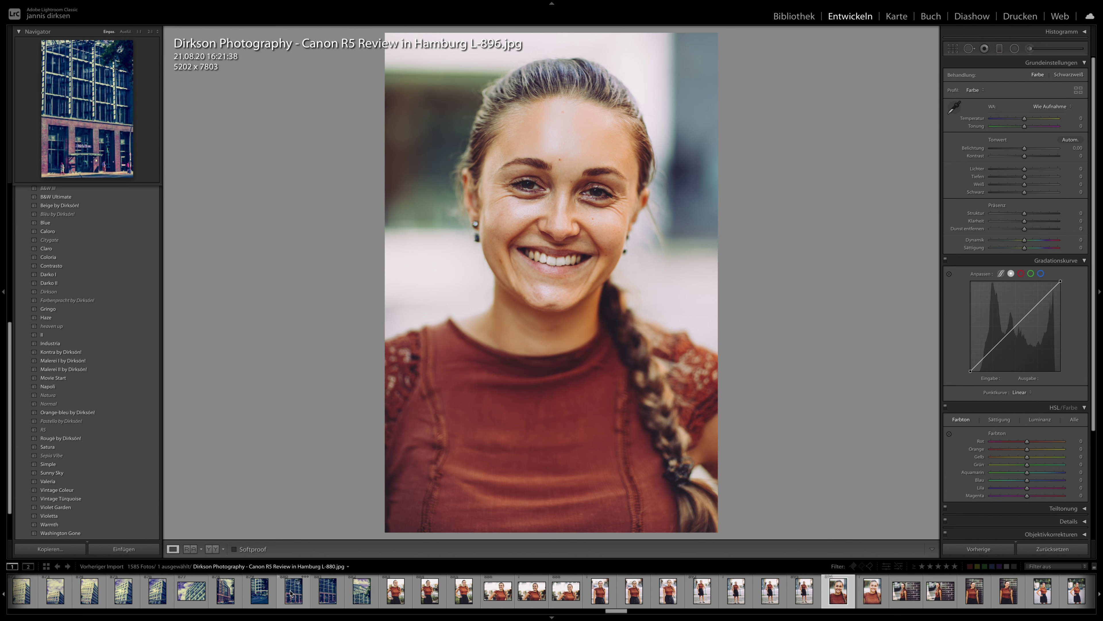
click(290, 594)
scroll(209, 600, up, 5)
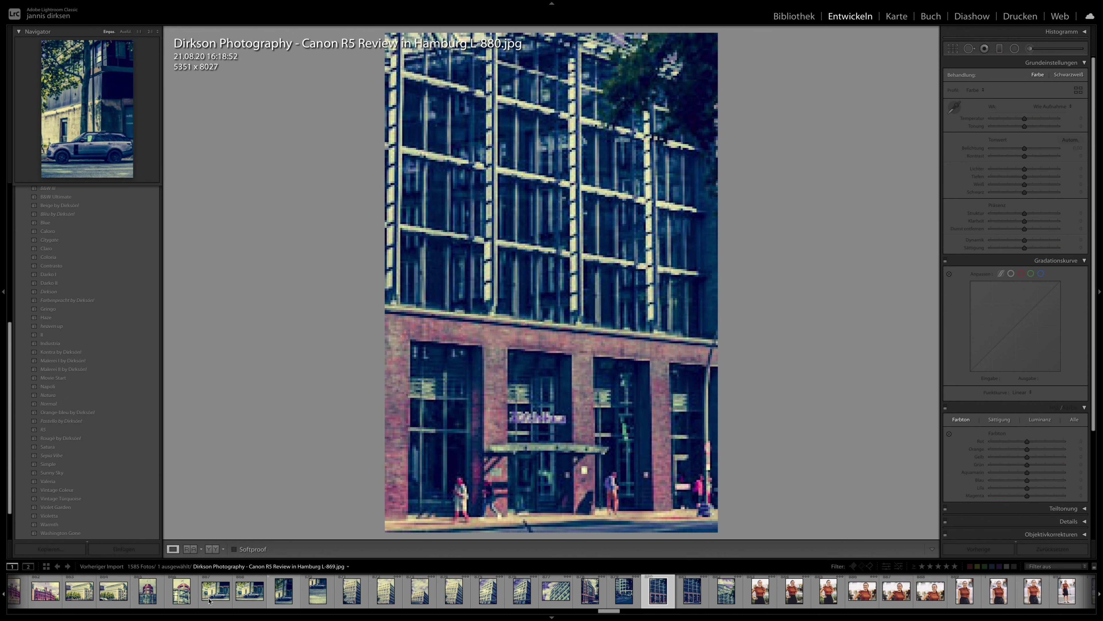
scroll(209, 599, up, 5)
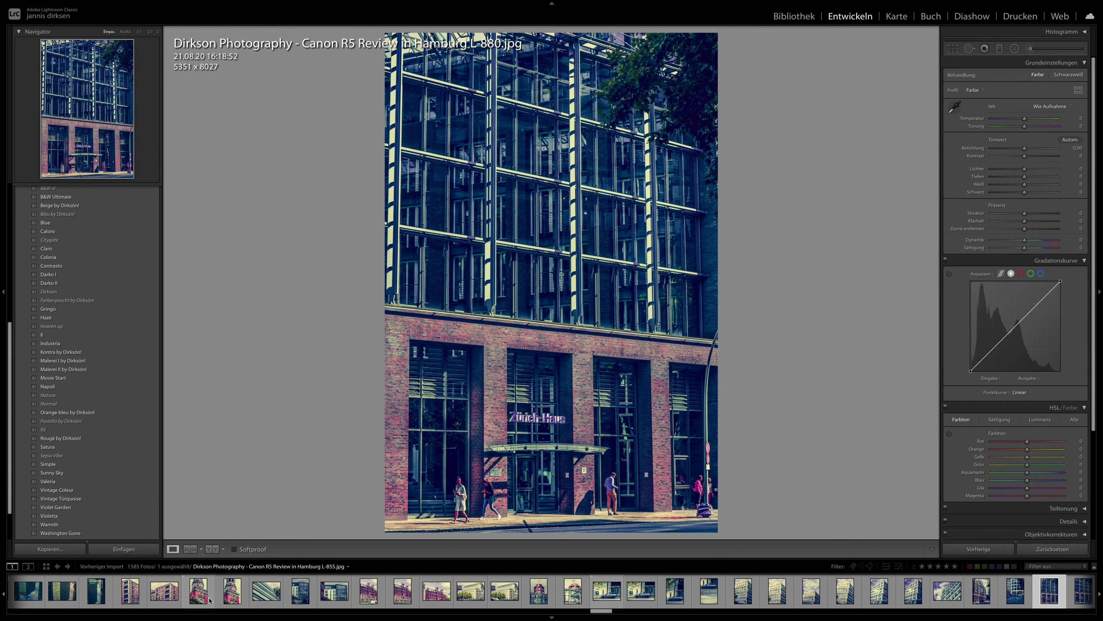
click(603, 595)
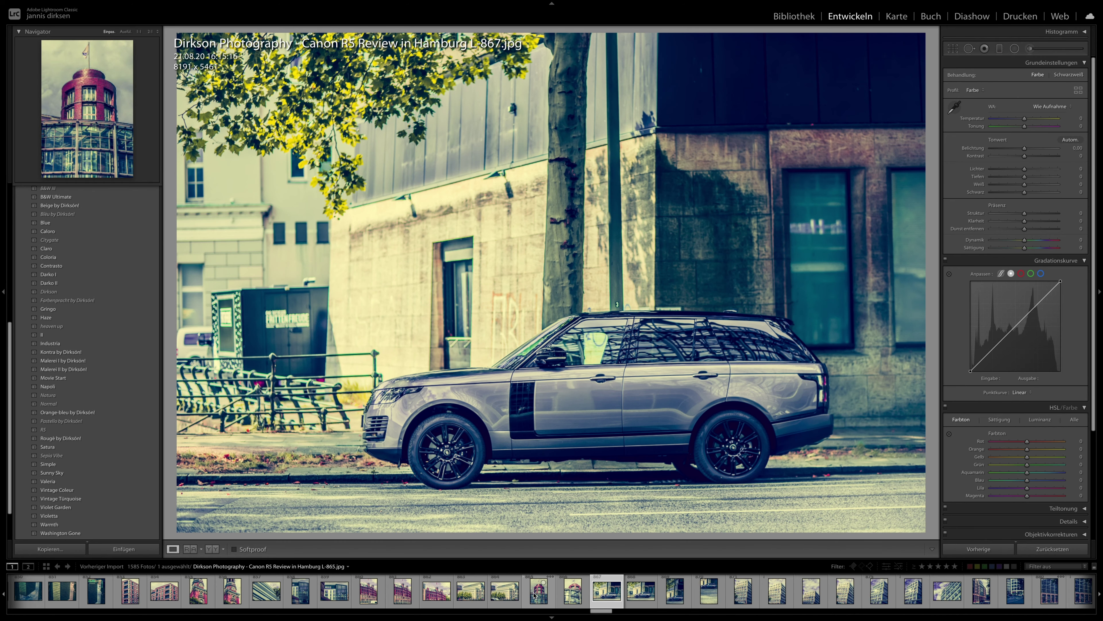
- Review the photos of the man in the white shirt, opening L-815, L-802, L-800 and L-790
scroll(527, 594, up, 10)
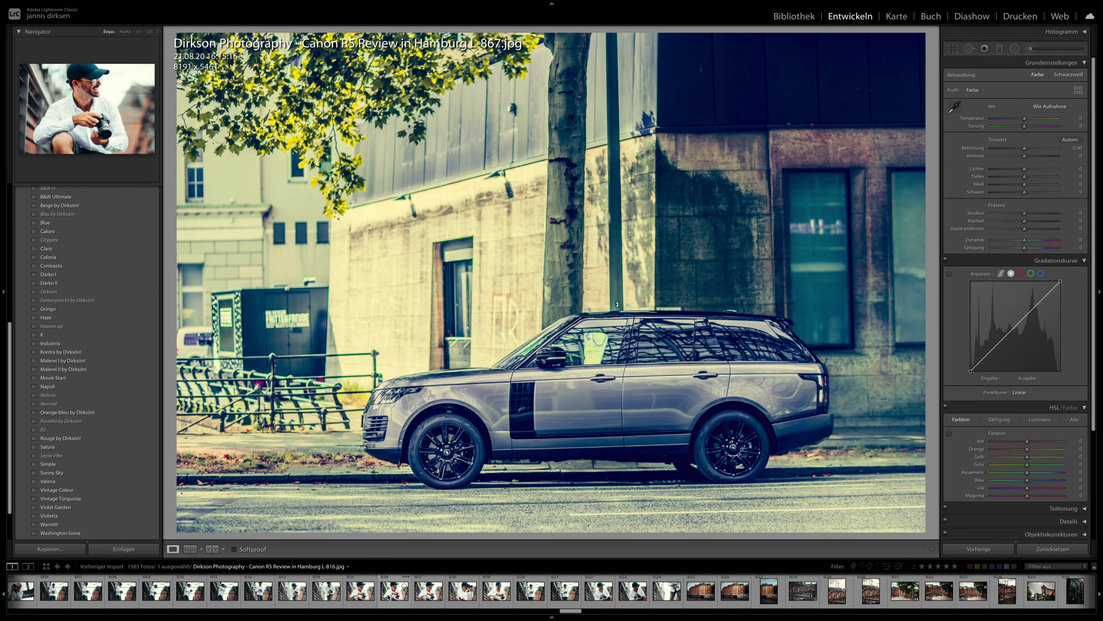
click(362, 596)
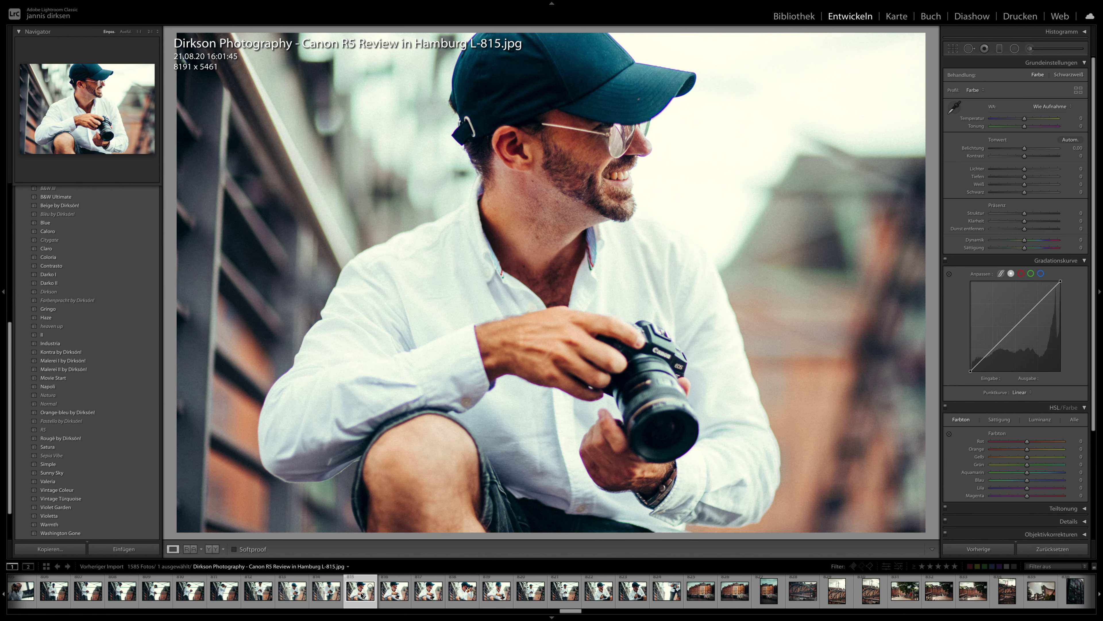
click(303, 596)
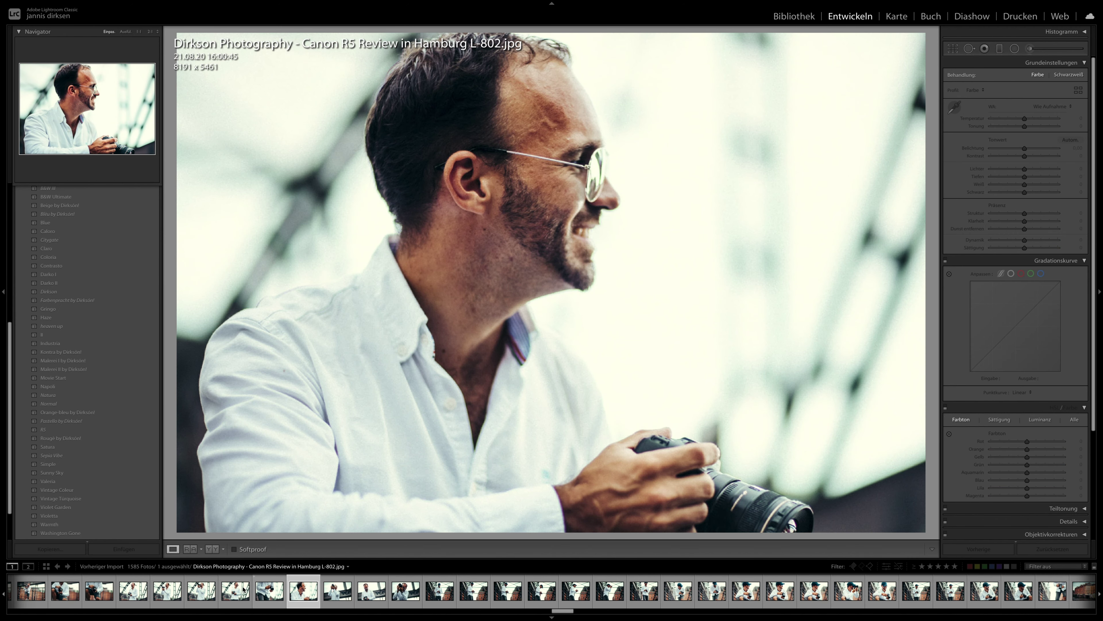
click(235, 593)
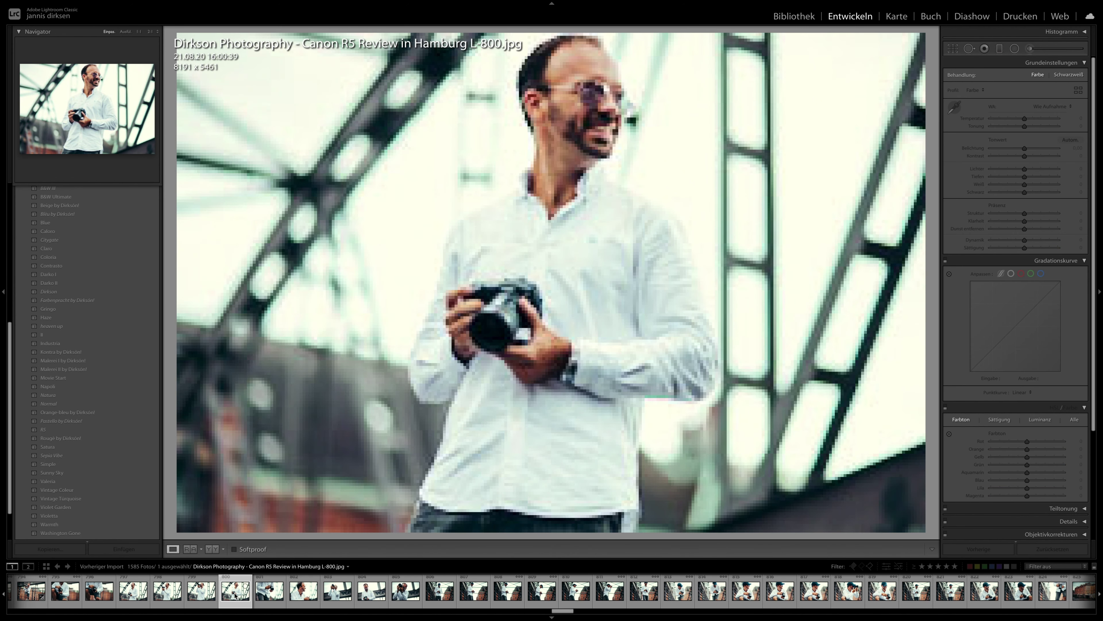
scroll(218, 594, up, 3)
click(200, 595)
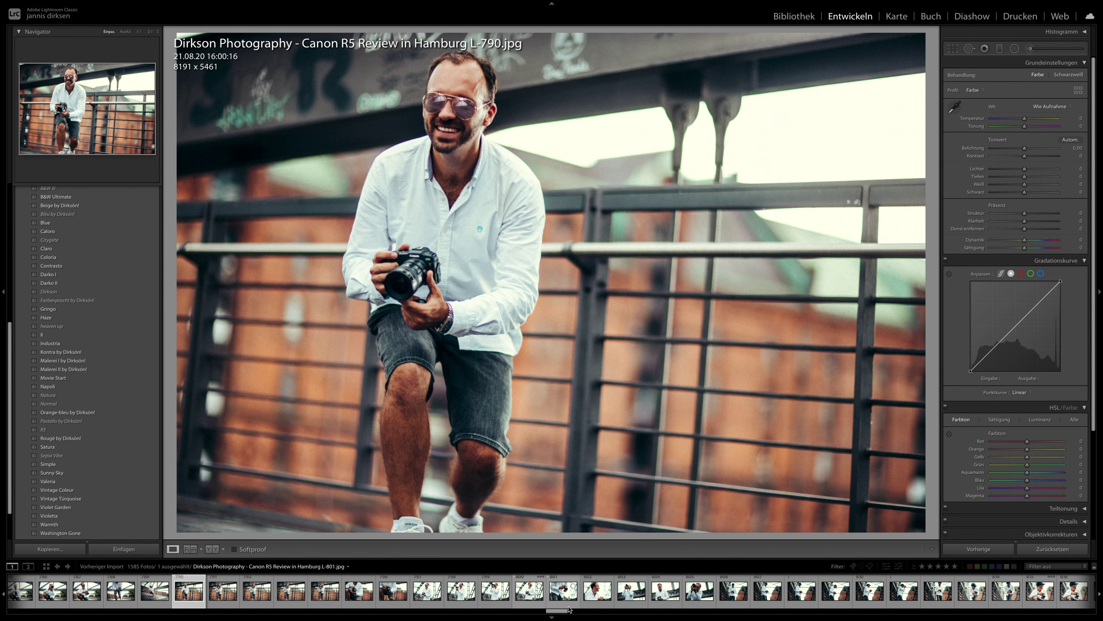
- Select all photos from L-790 through the last one in the filmstrip
scroll(710, 605, down, 3)
scroll(710, 605, down, 15)
click(1073, 592)
shift+click(1073, 592)
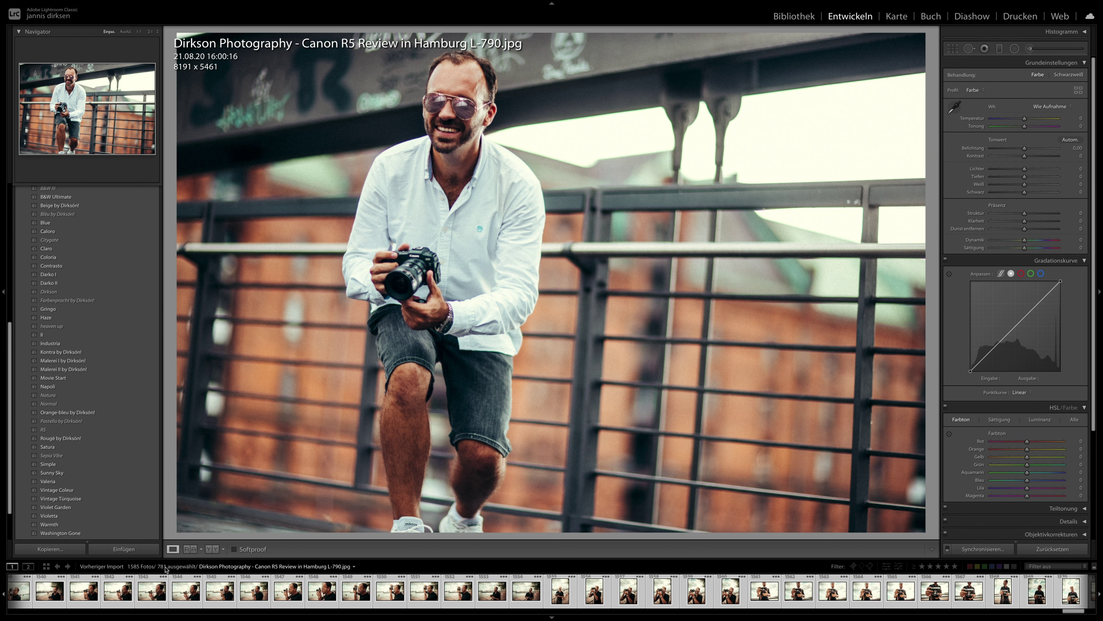
- Make the harbour portrait L-1543 the active photo and preview the B&W III user preset on it
click(156, 593)
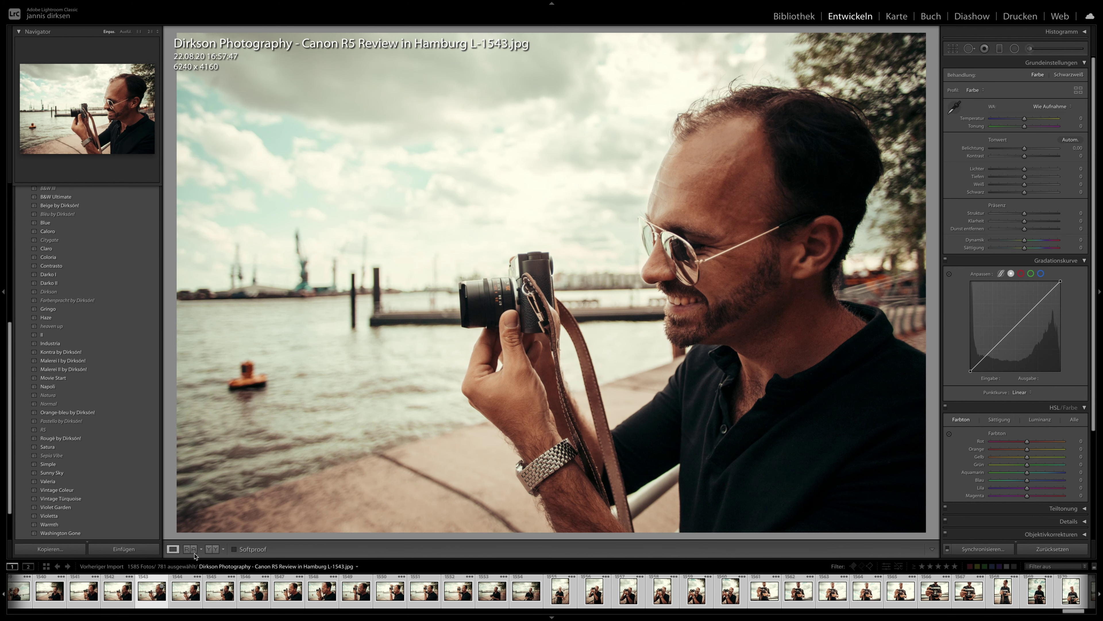
scroll(57, 317, up, 5)
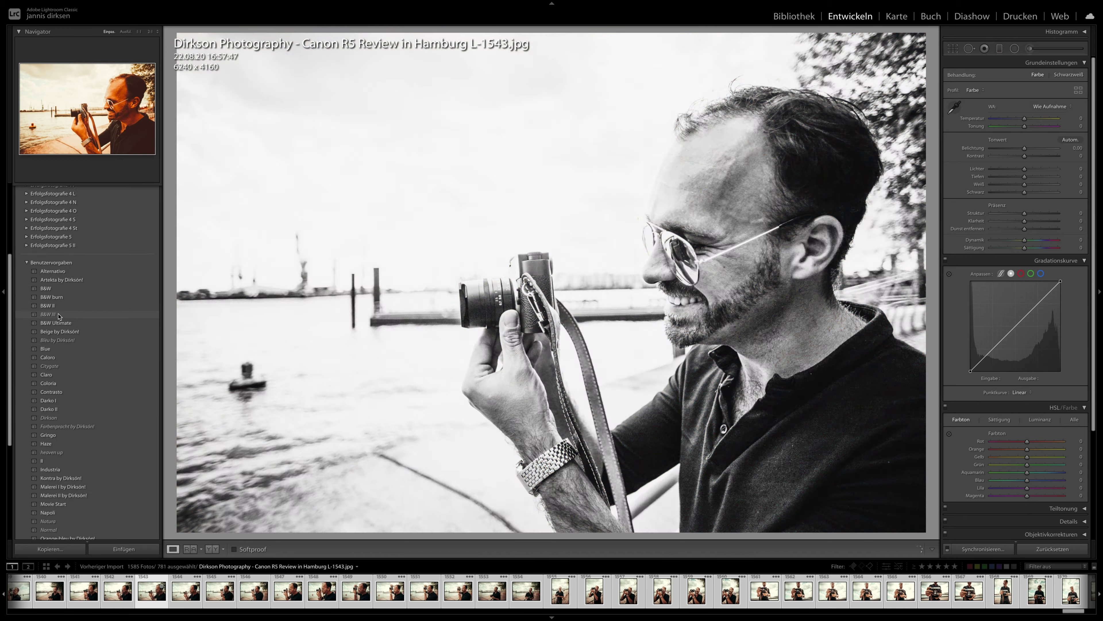
scroll(61, 320, down, 4)
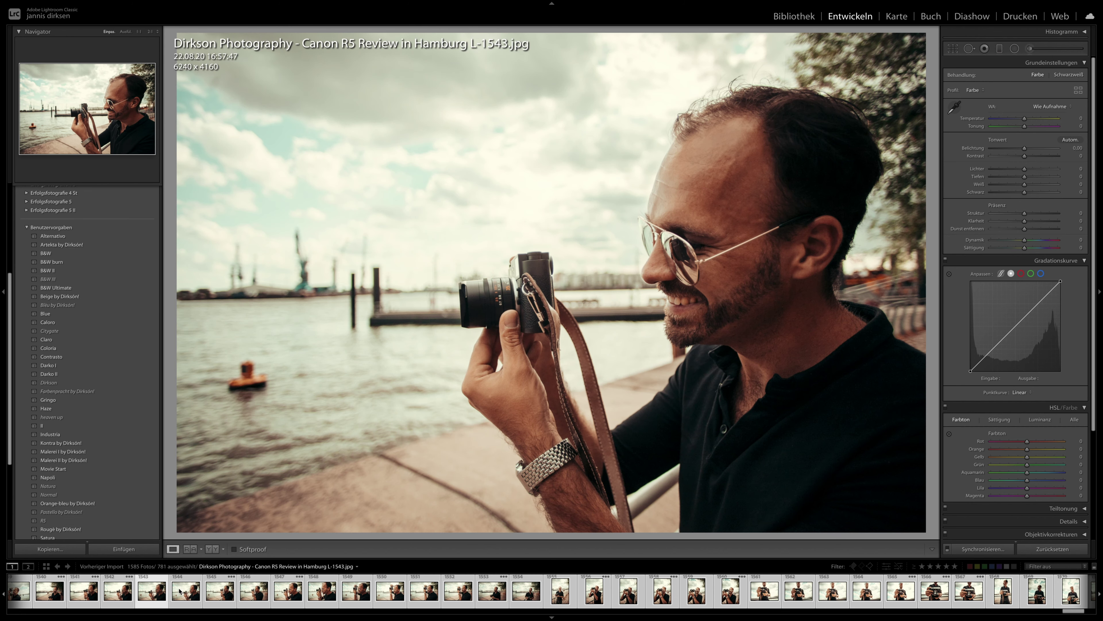
- Make the red-sweater portrait L-1369 the active photo and preview the B&W Ultimate preset on it
scroll(171, 590, up, 5)
scroll(170, 591, up, 10)
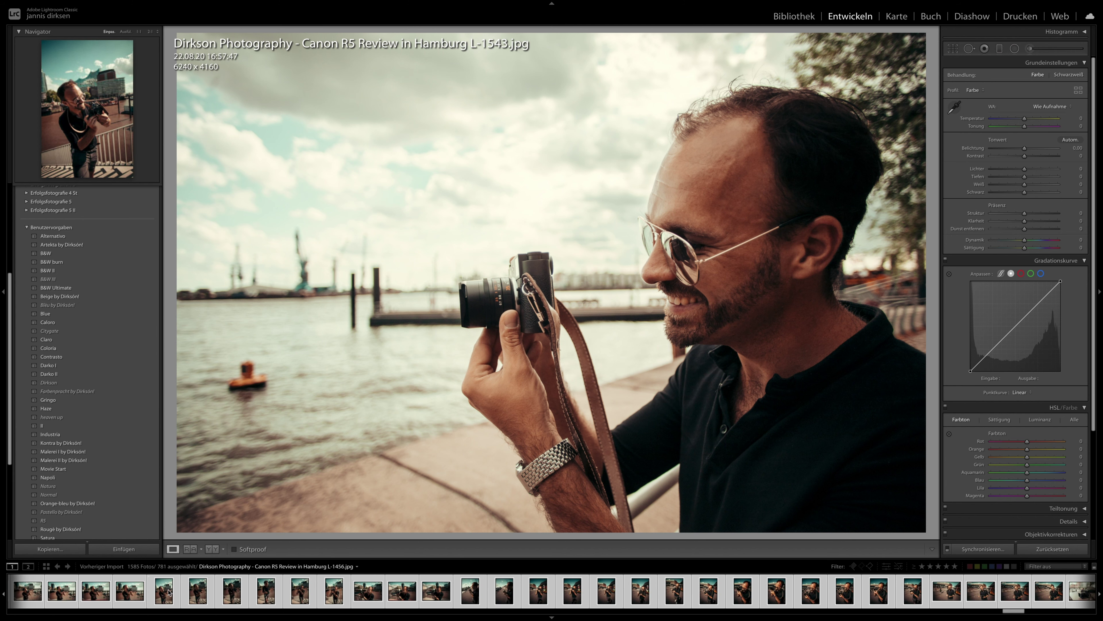
scroll(165, 591, up, 3)
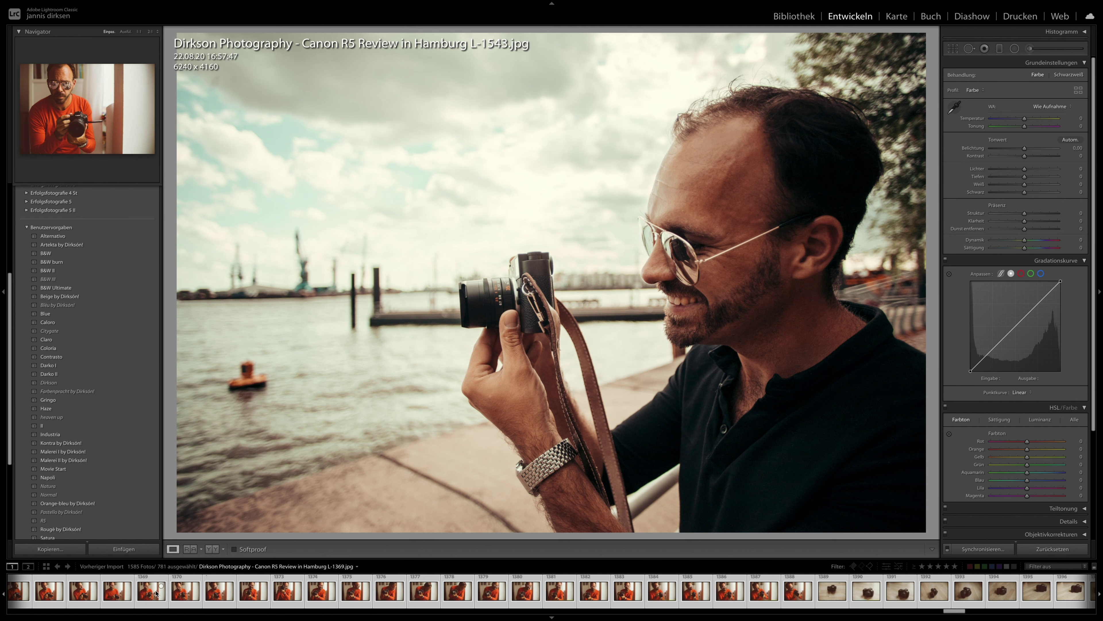
click(150, 592)
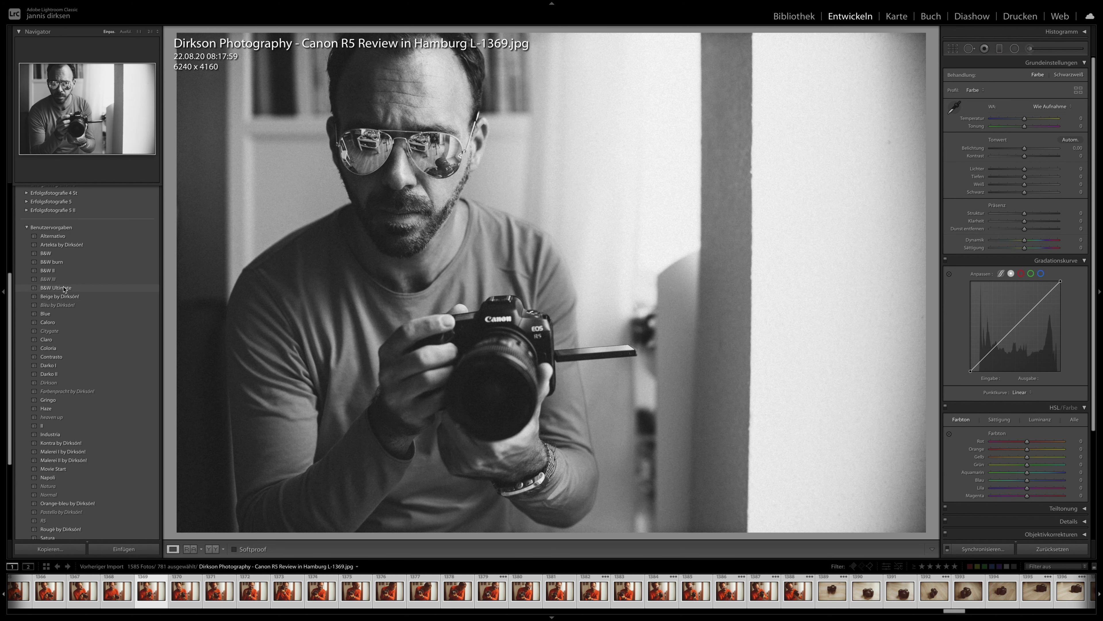
scroll(158, 609, up, 5)
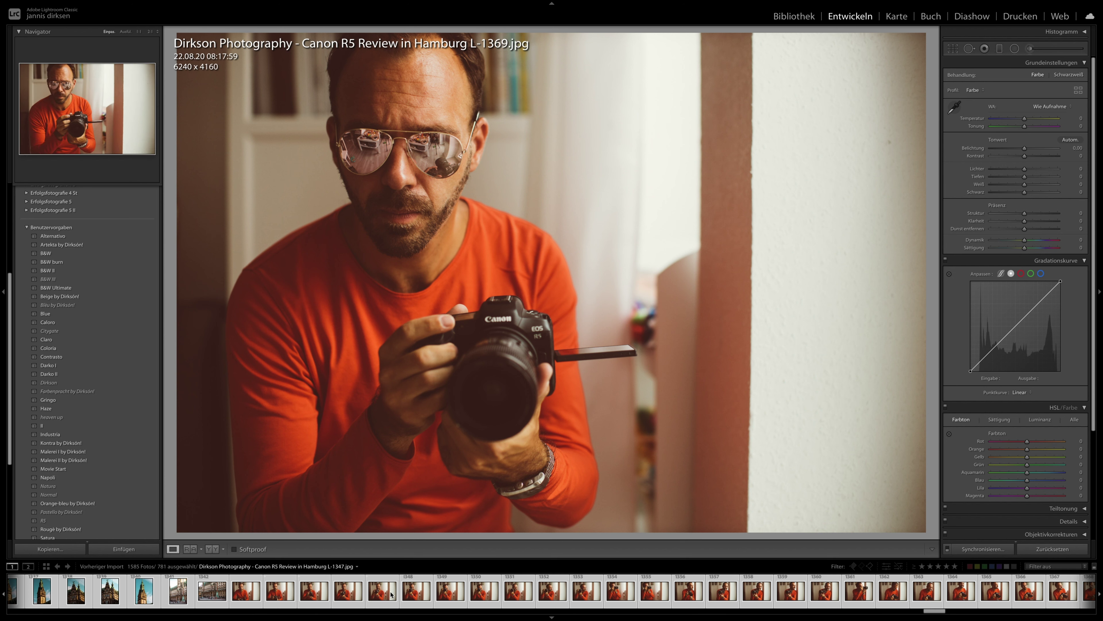
- Make the white-shirt portrait L-1321 the active photo and apply the B&W Ultimate preset to it
click(408, 595)
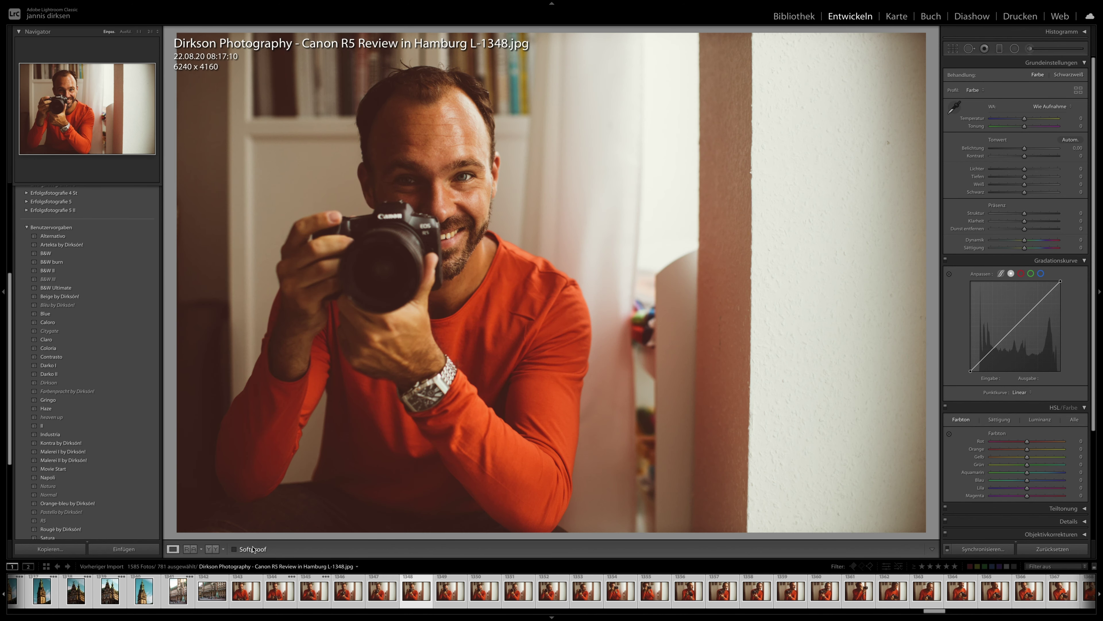
scroll(187, 606, up, 10)
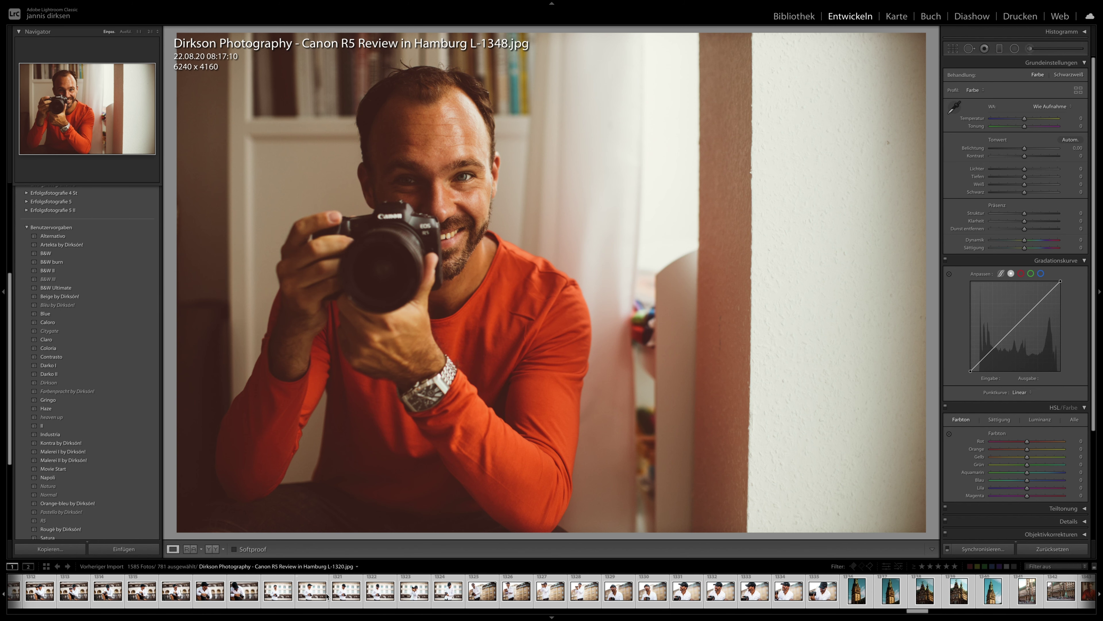
click(347, 591)
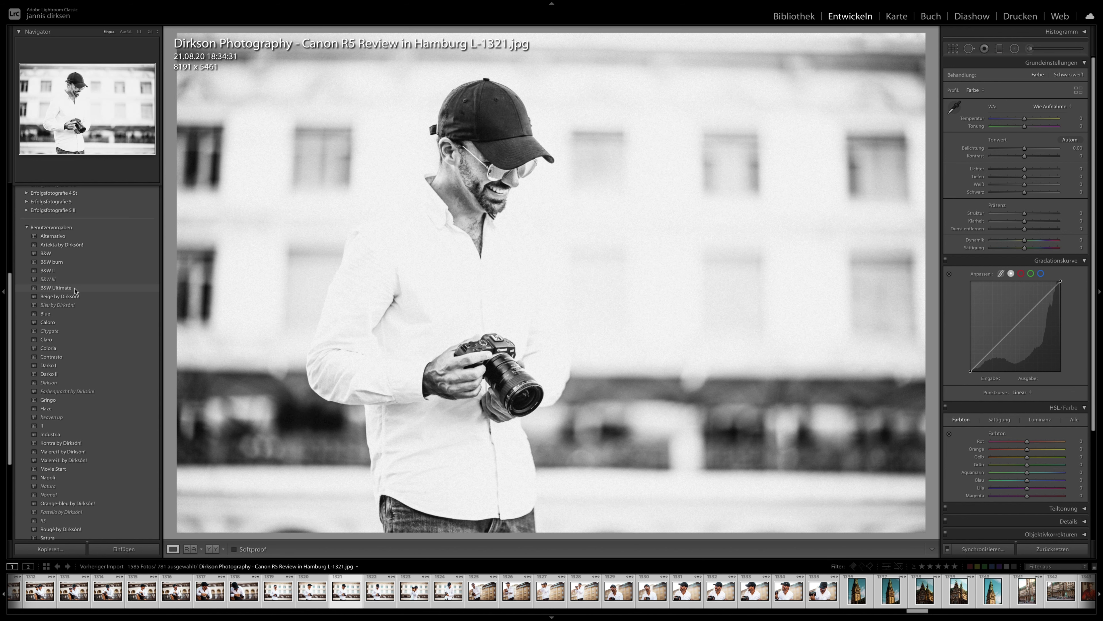
click(52, 288)
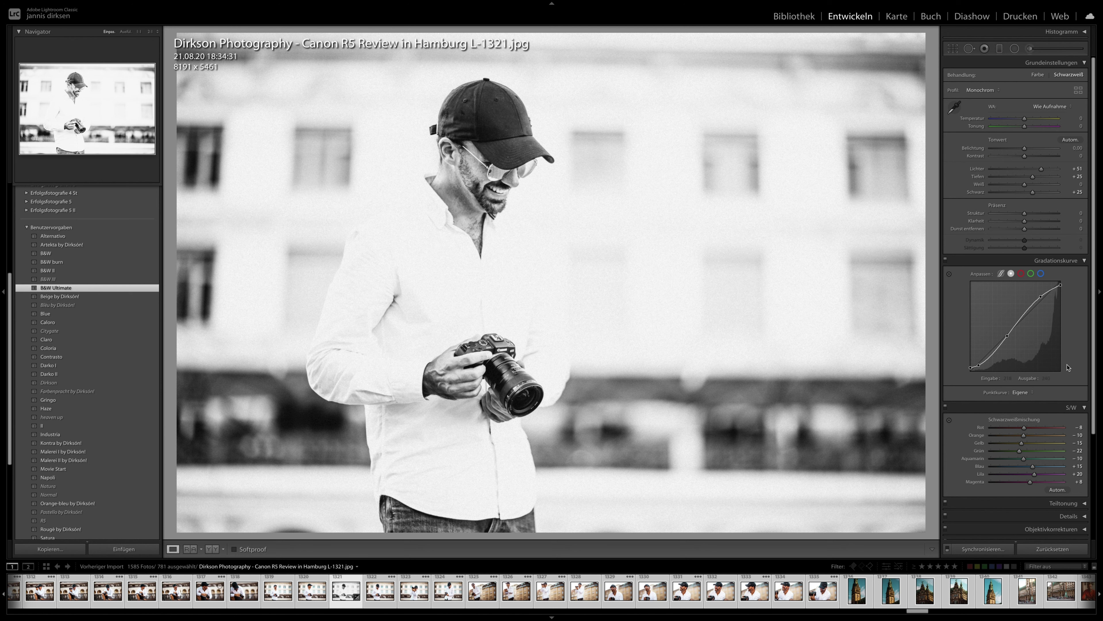
- Synchronise all develop settings from L-1321 to the other selected photos
click(981, 550)
click(663, 357)
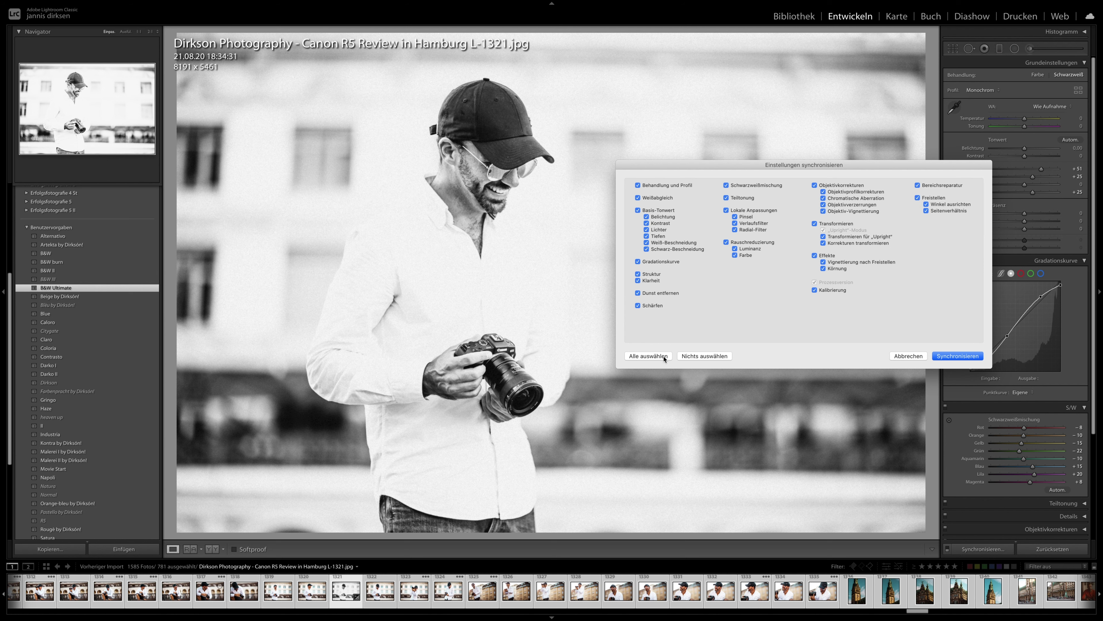
click(953, 357)
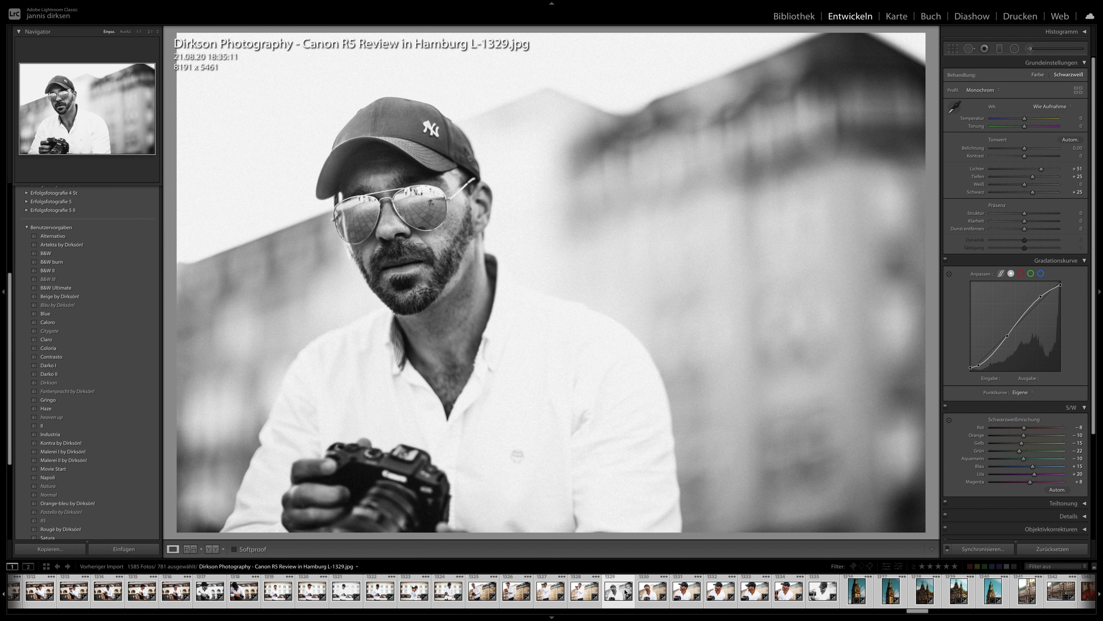
- Check the synchronised black-and-white look on the cap portraits L-1332 and L-1334 and the sweater portrait L-1346
click(718, 597)
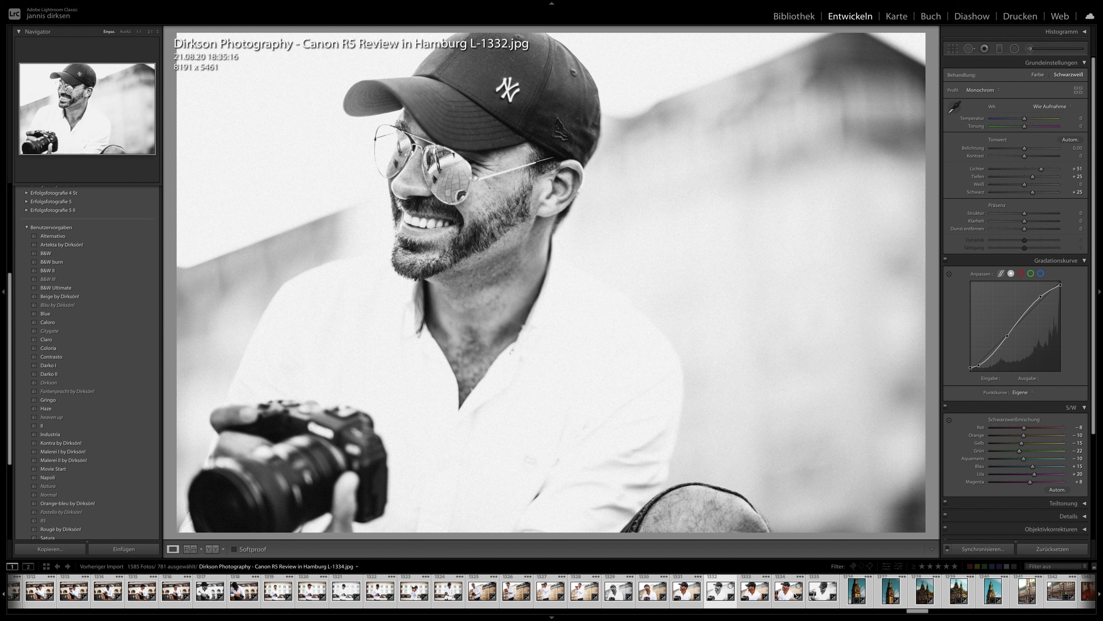
click(777, 603)
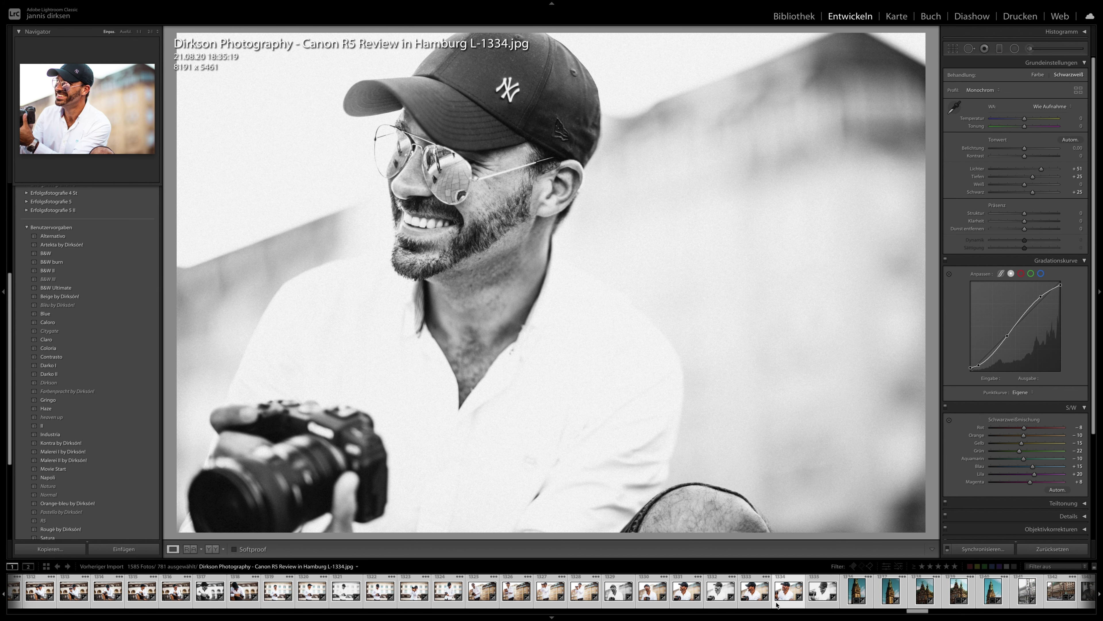
scroll(778, 602, down, 5)
click(780, 599)
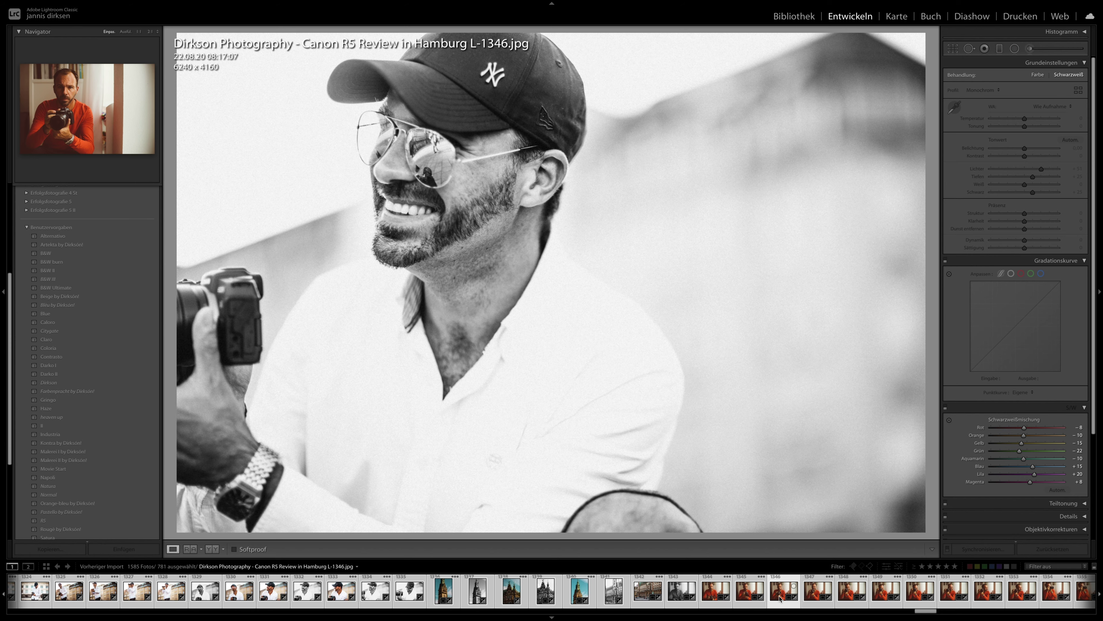
- Check the black-and-white look on the sweater portraits between L-1353 and L-1381
scroll(780, 599, down, 2)
scroll(780, 599, down, 2)
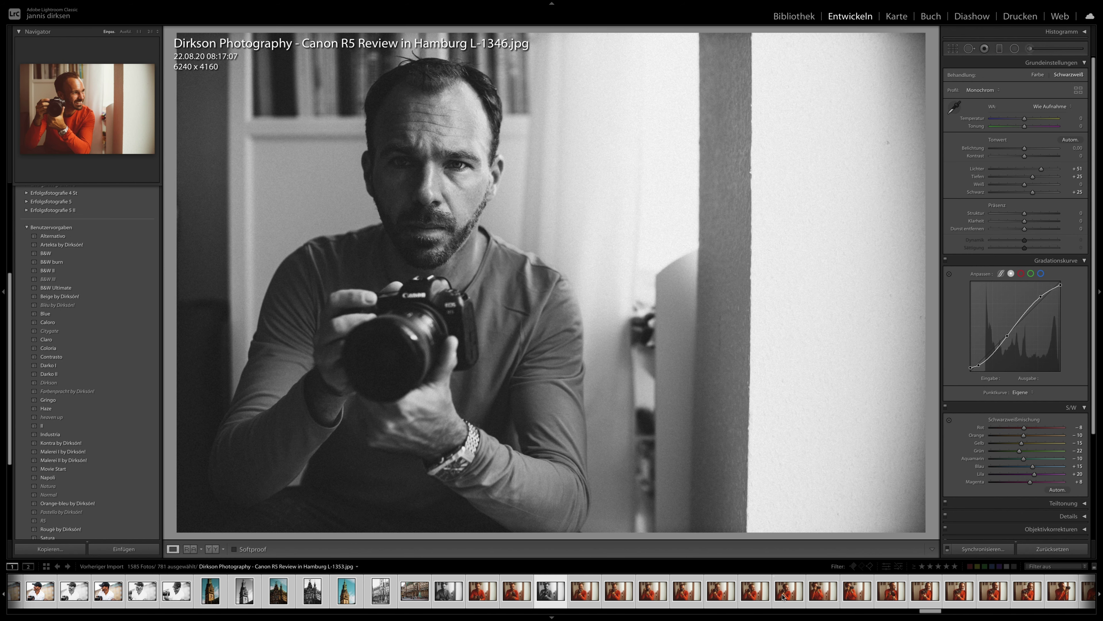
click(783, 597)
scroll(784, 597, down, 5)
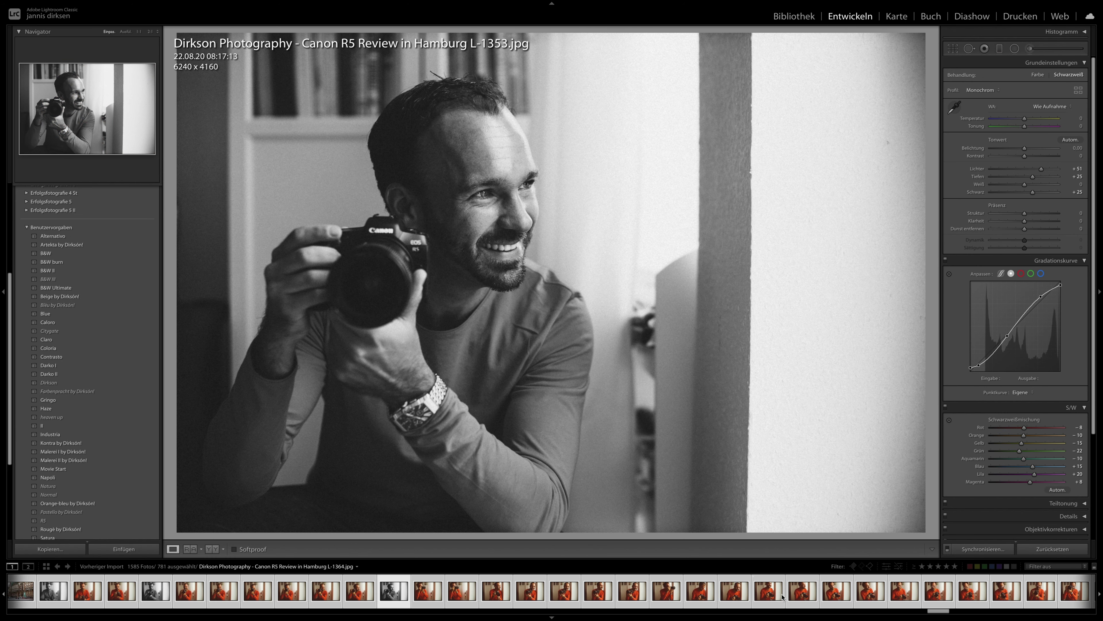
click(798, 598)
scroll(798, 598, down, 6)
click(799, 594)
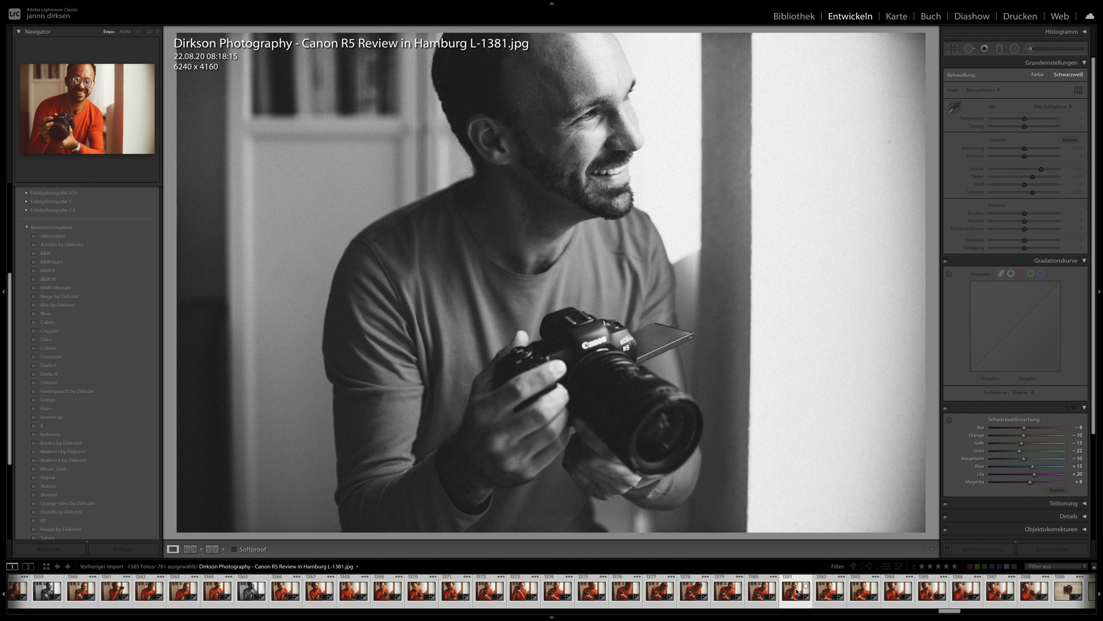
- Review the camera still L-1395 and the harbour portraits L-1413, L-1417 and L-1425 in black and white
scroll(798, 595, down, 9)
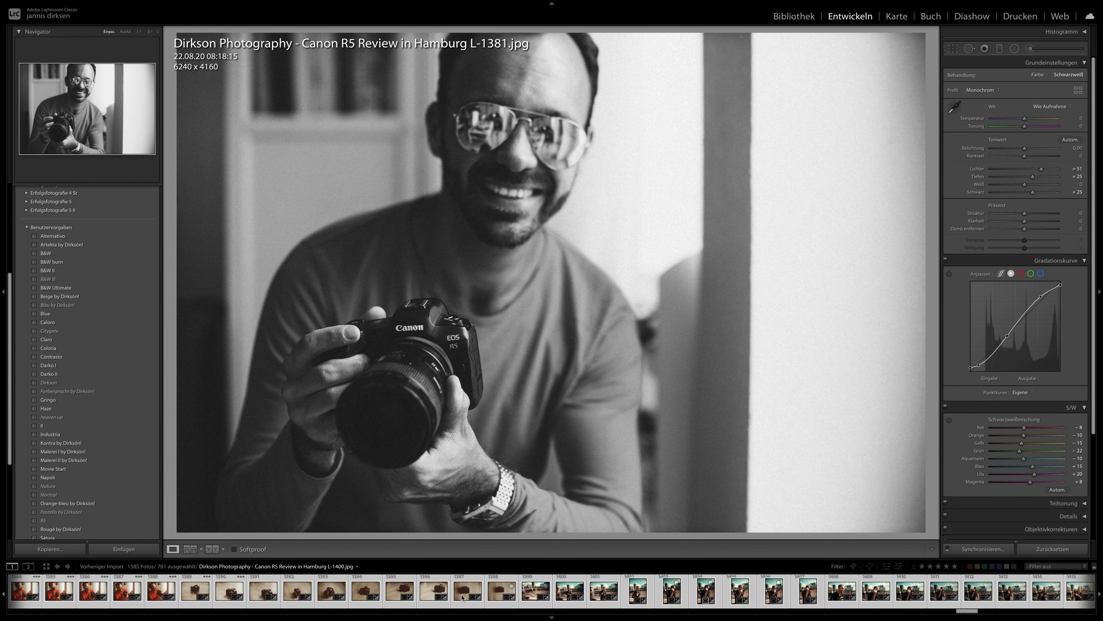
click(403, 594)
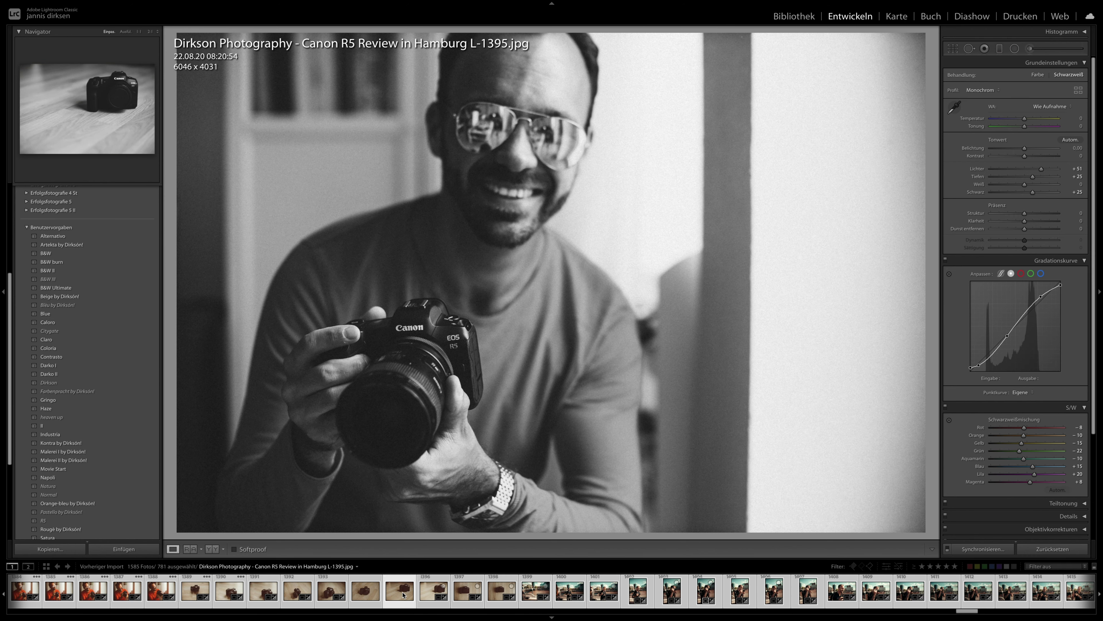
scroll(415, 595, down, 4)
click(595, 591)
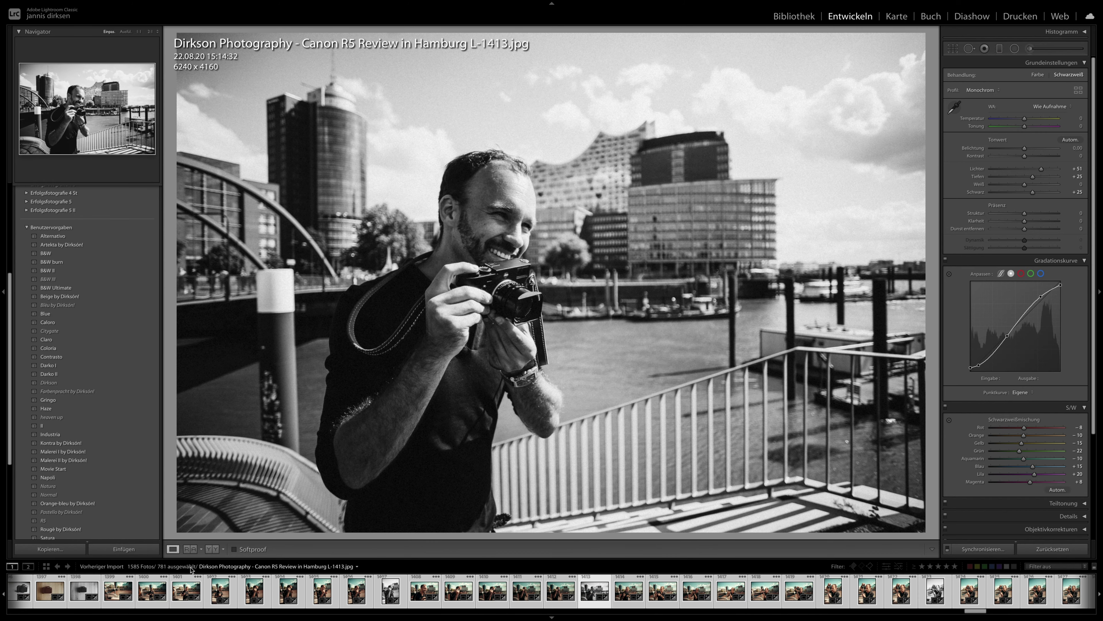
click(729, 598)
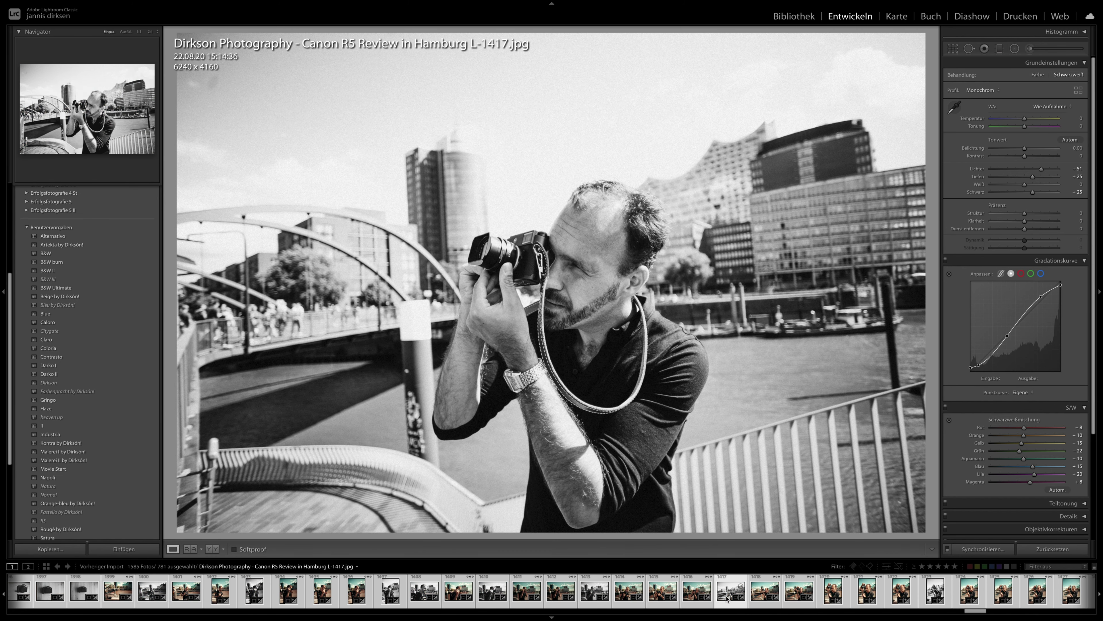
scroll(728, 598, down, 4)
click(728, 598)
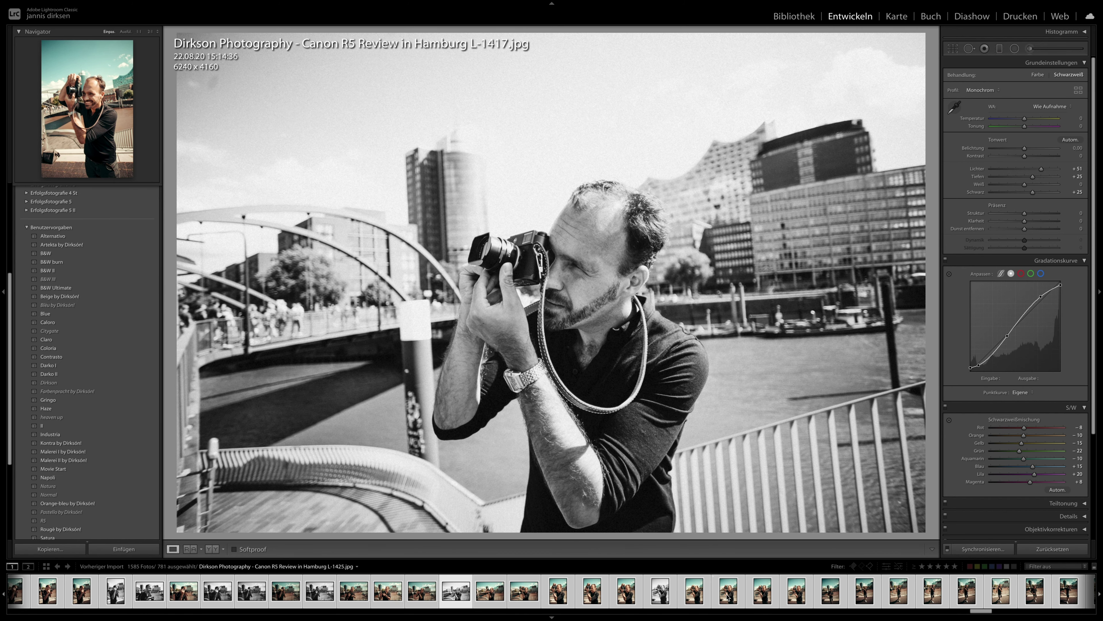
- Review the black-and-white versions of the waterfront photos L-1435, L-1443, L-1448 and L-1454
scroll(728, 598, down, 4)
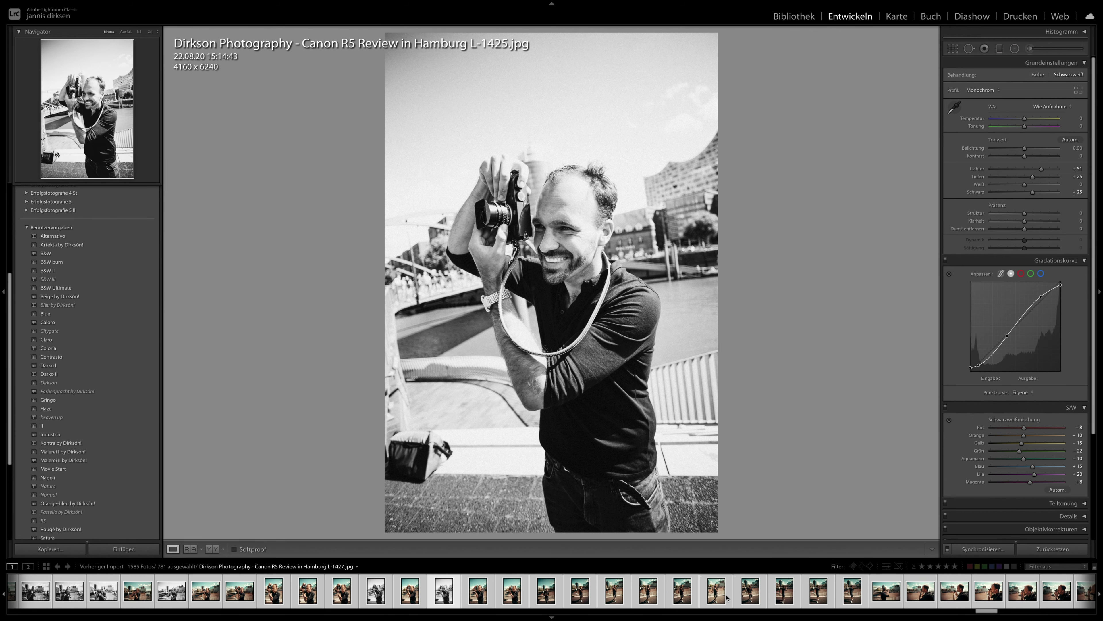
click(775, 594)
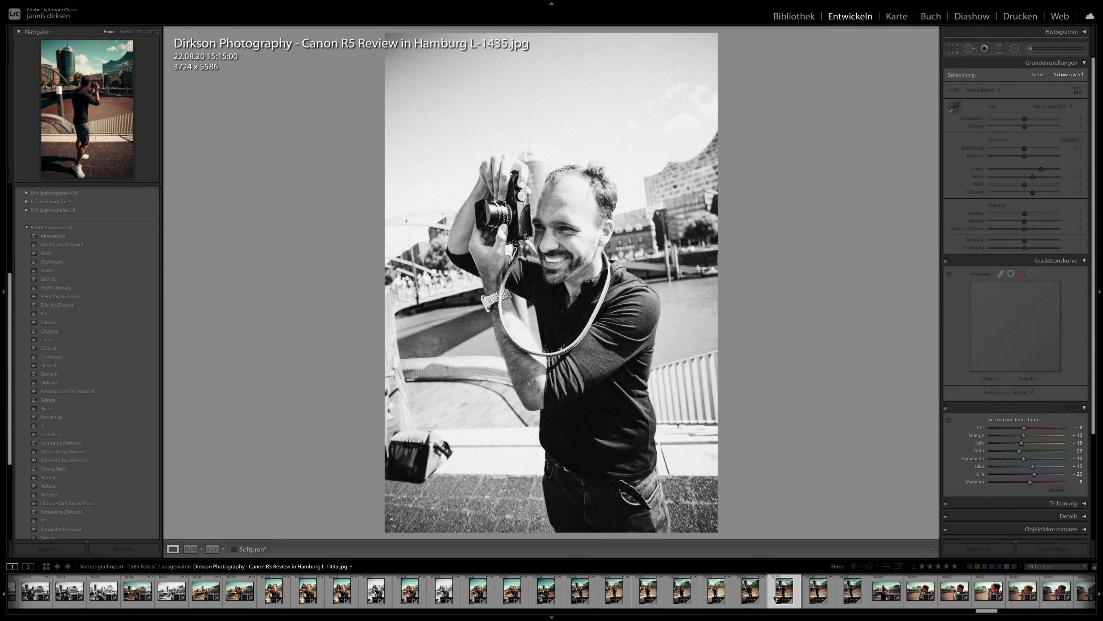
scroll(776, 598, down, 8)
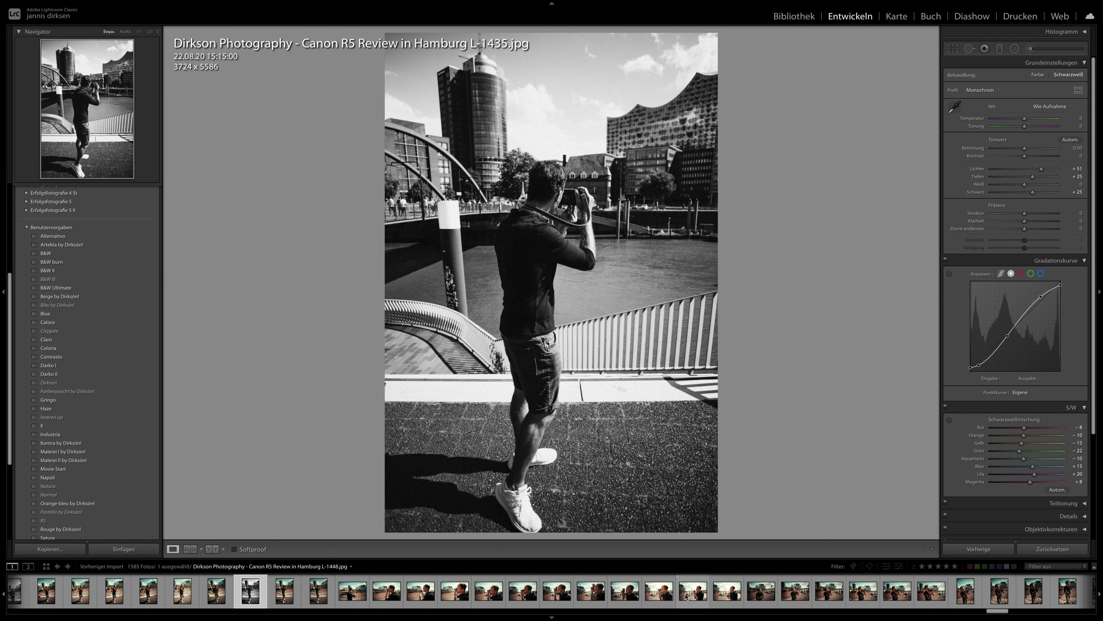
click(524, 599)
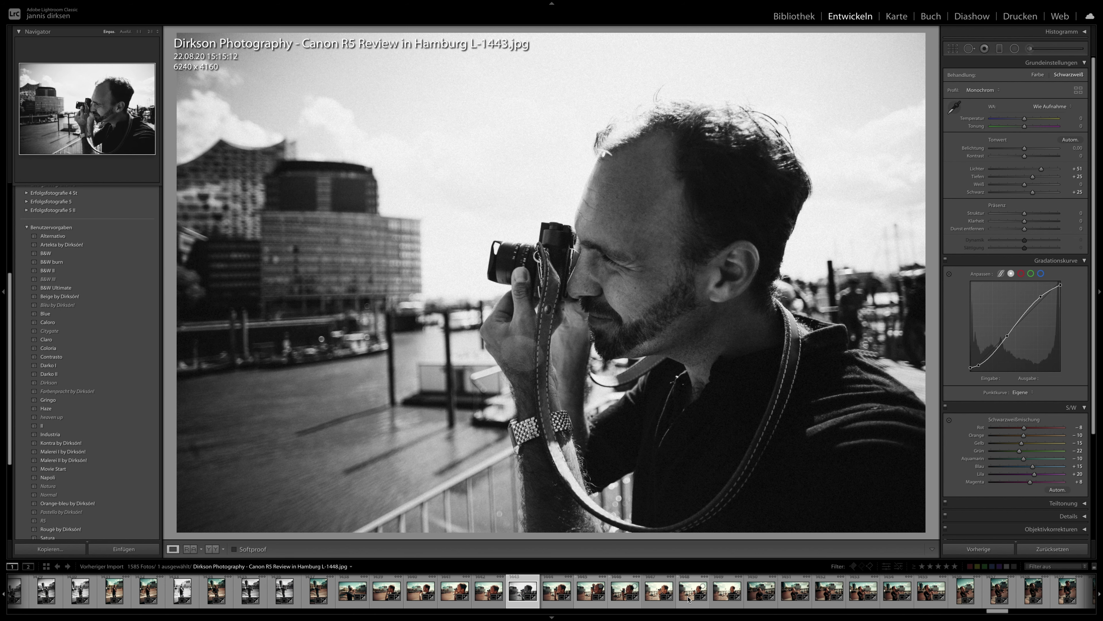
click(690, 600)
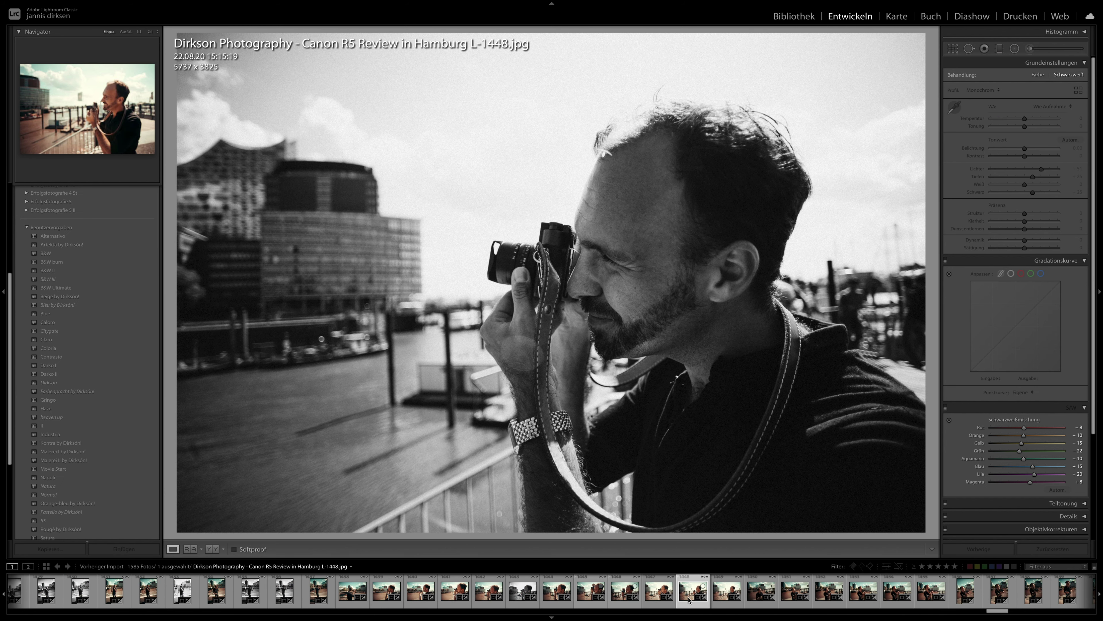
scroll(691, 595, right, 2)
click(720, 595)
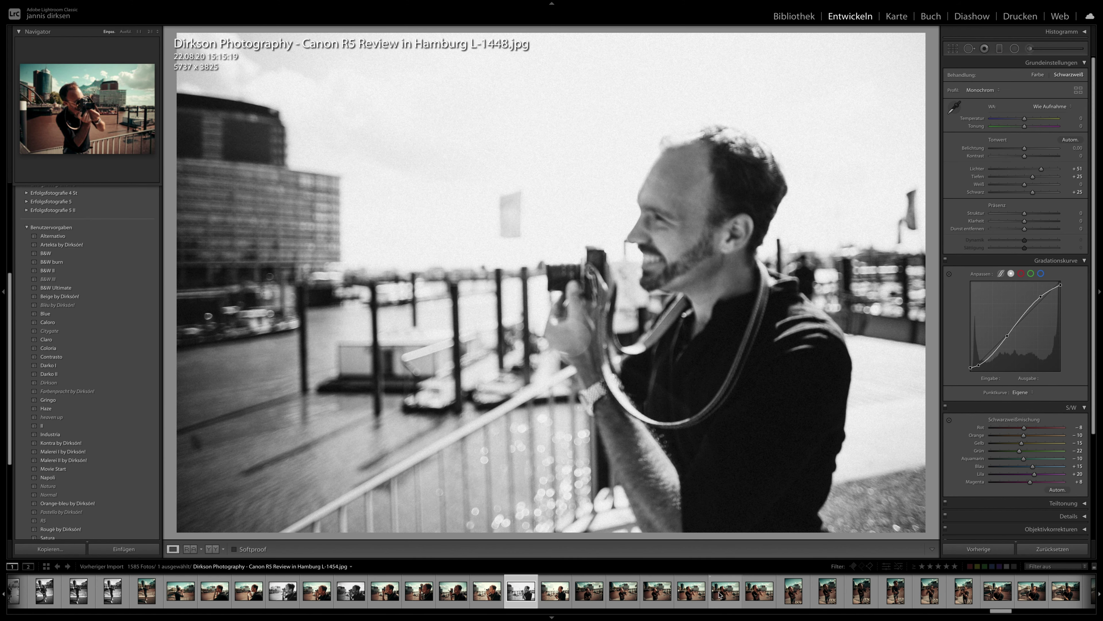
- Review the black-and-white portraits with sunglasses, opening L-1463, L-1470 and L-1480
scroll(725, 587, right, 3)
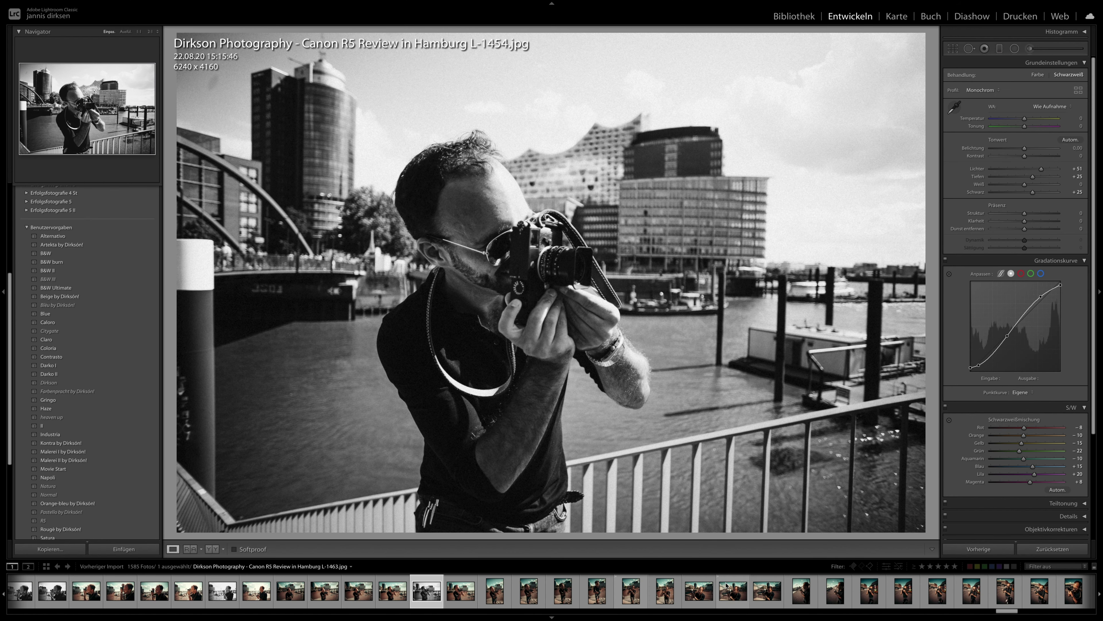
click(734, 593)
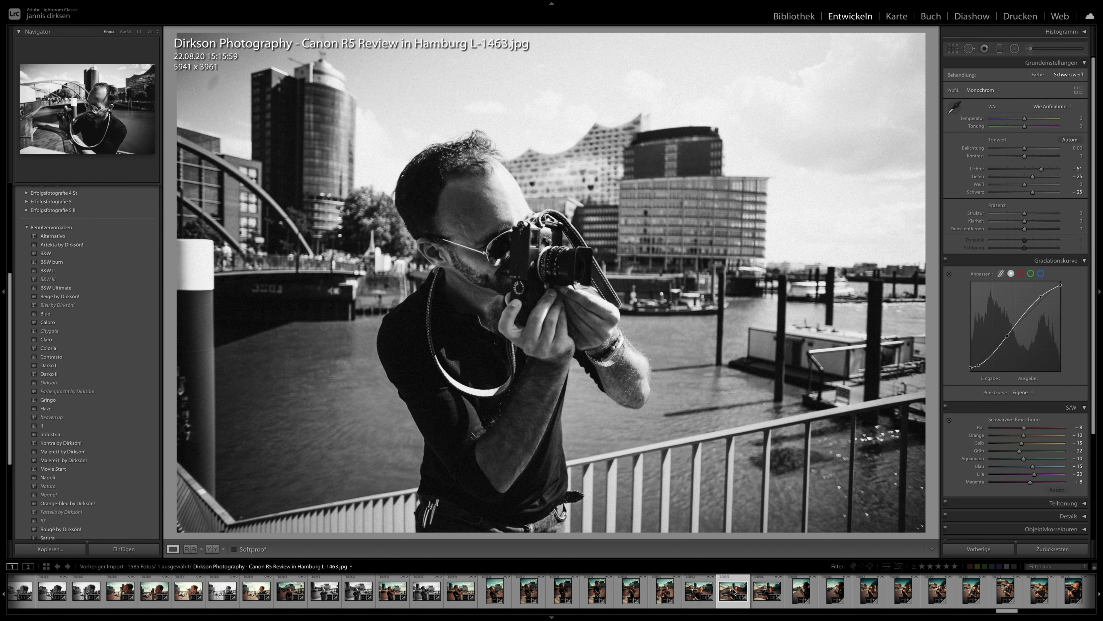
scroll(734, 594, right, 3)
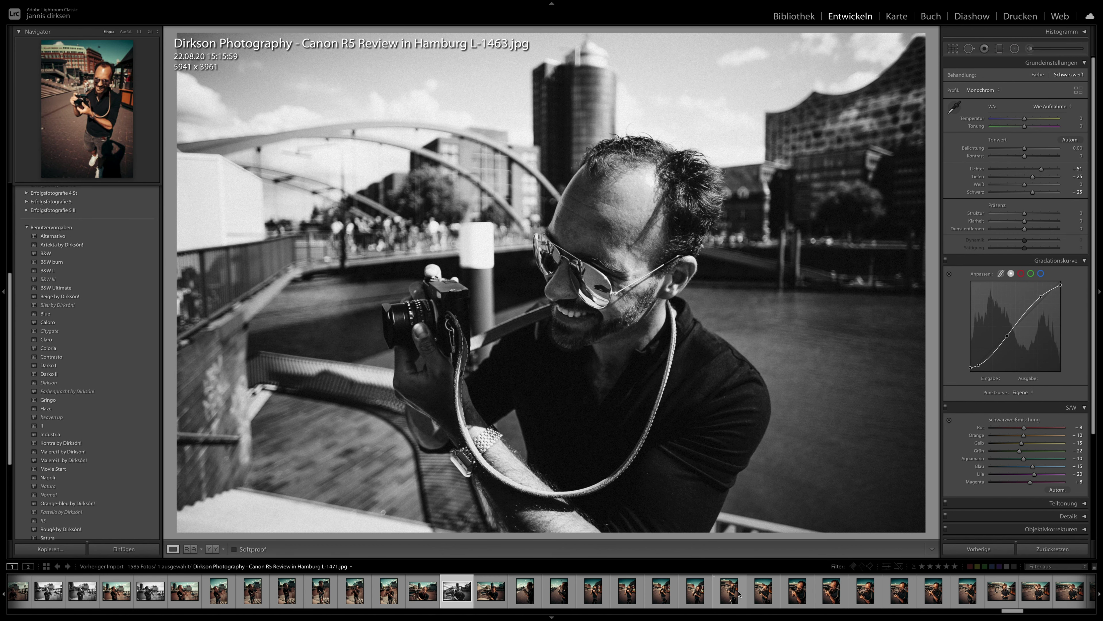
click(693, 596)
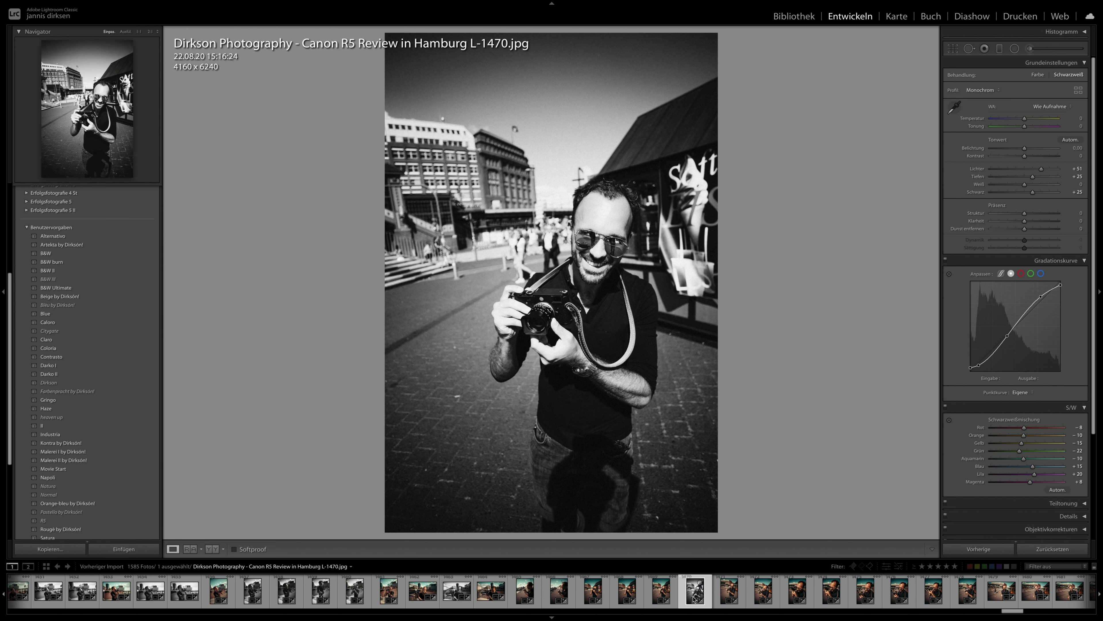
scroll(695, 596, right, 5)
click(730, 595)
- Review the black-and-white camera still lifes on the café table, L-1493 and L-1496
scroll(728, 605, right, 5)
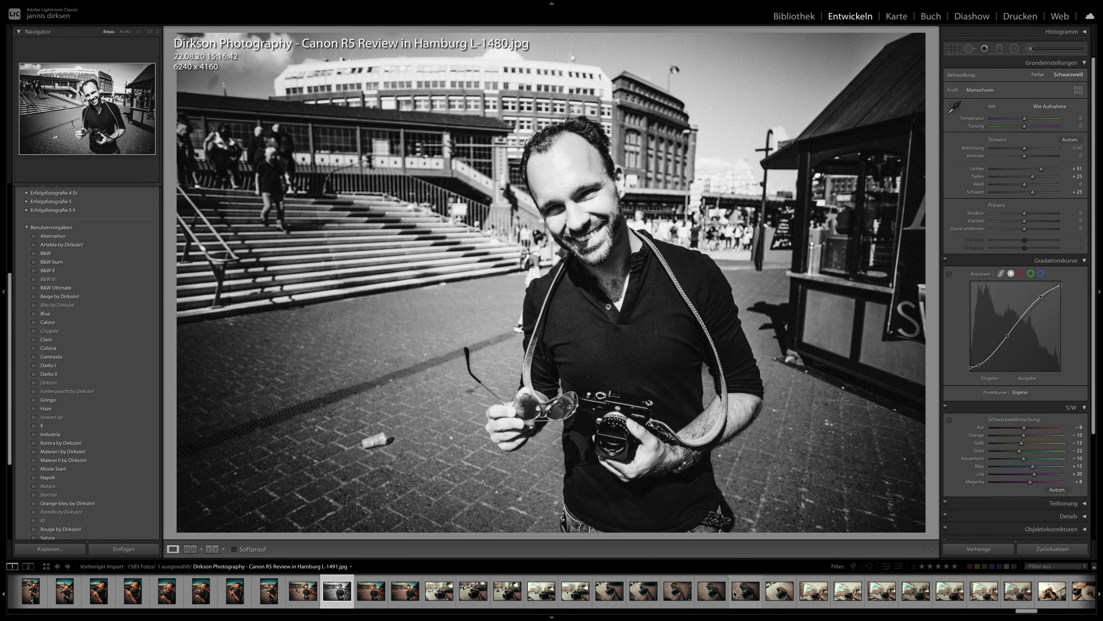
click(768, 596)
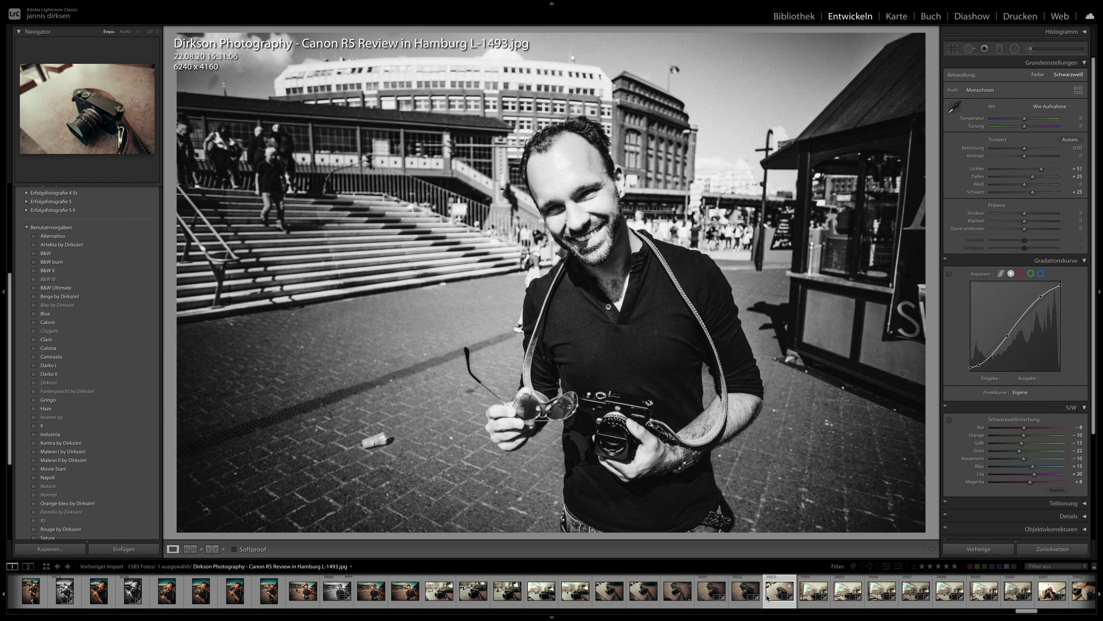
click(882, 592)
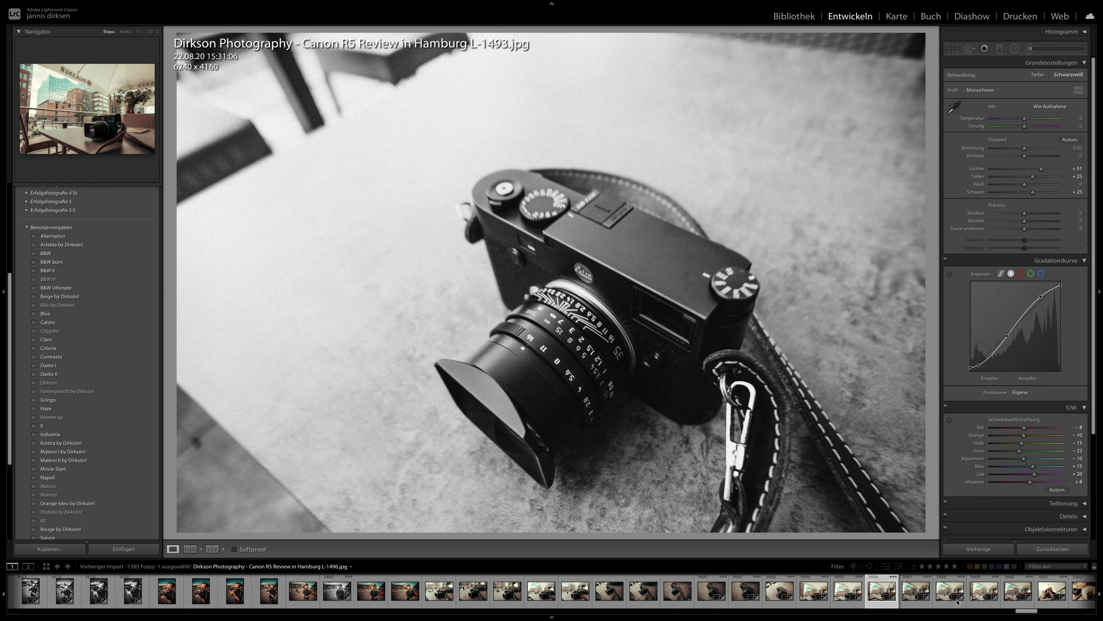
- Open the courtyard fountain photo L-959 and compare its before and after versions side by side
drag(1032, 612, 673, 612)
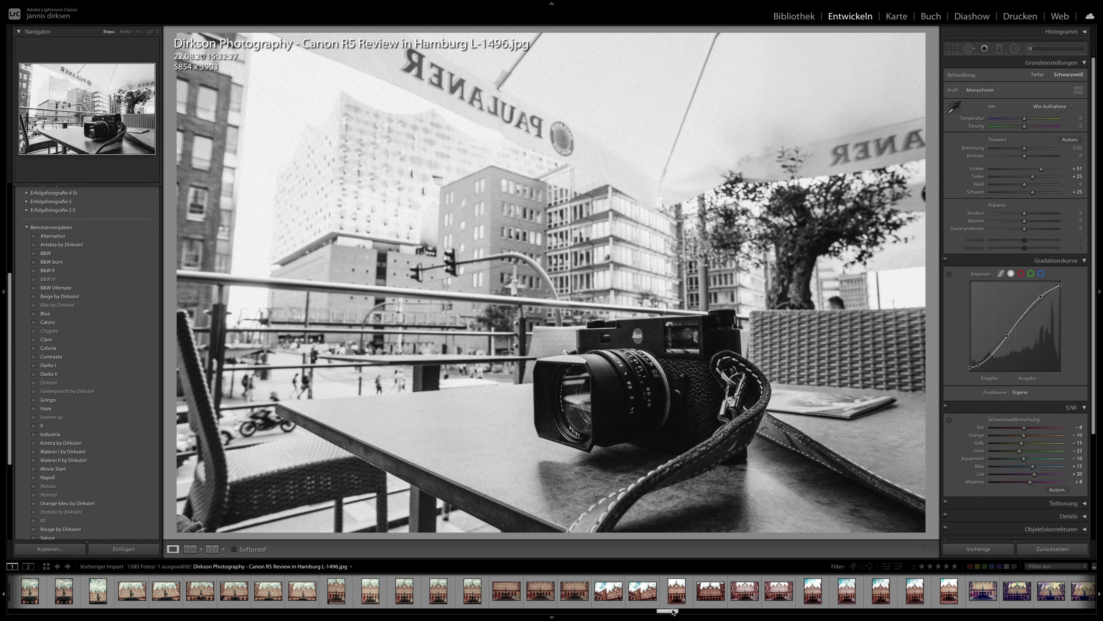
click(442, 595)
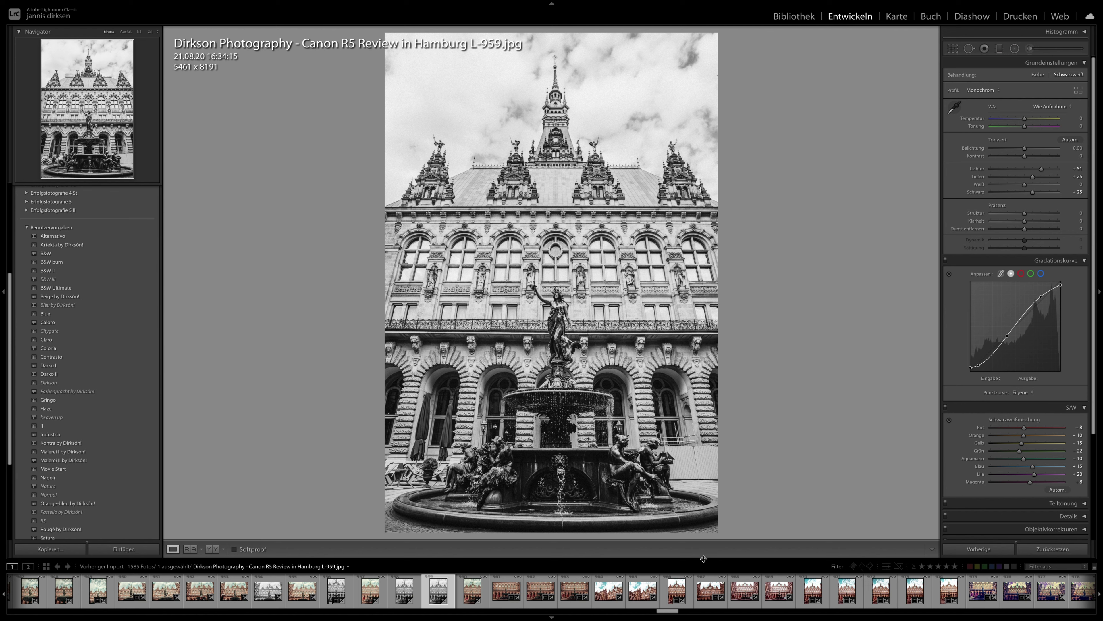
key(y)
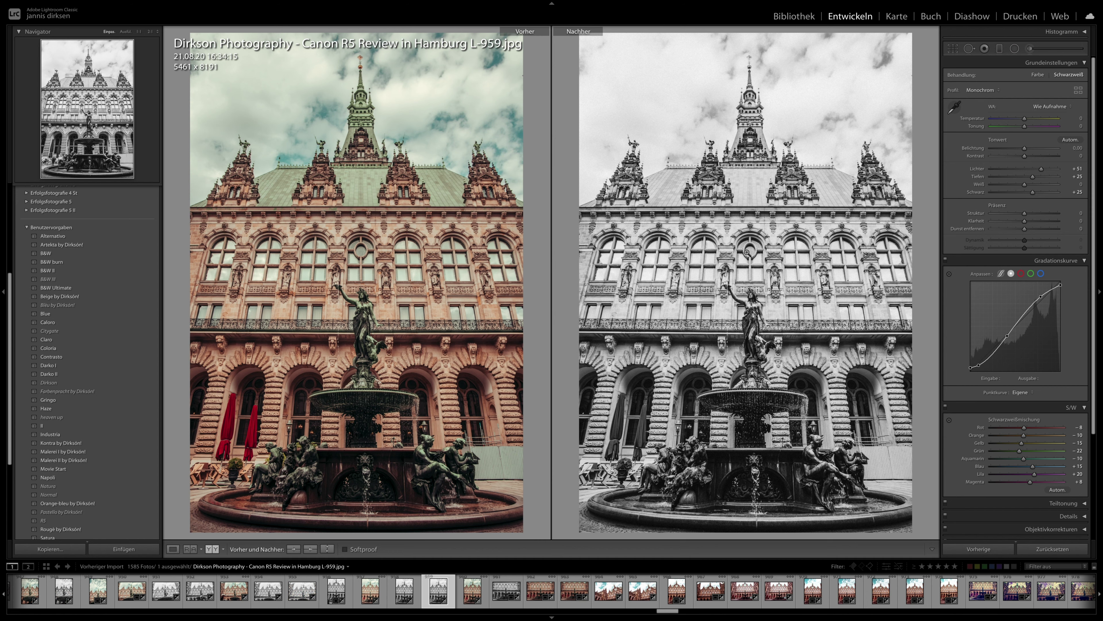
key(y)
- Open the angled courtyard fountain photo L-932 to check its black-and-white version
scroll(500, 594, up, 5)
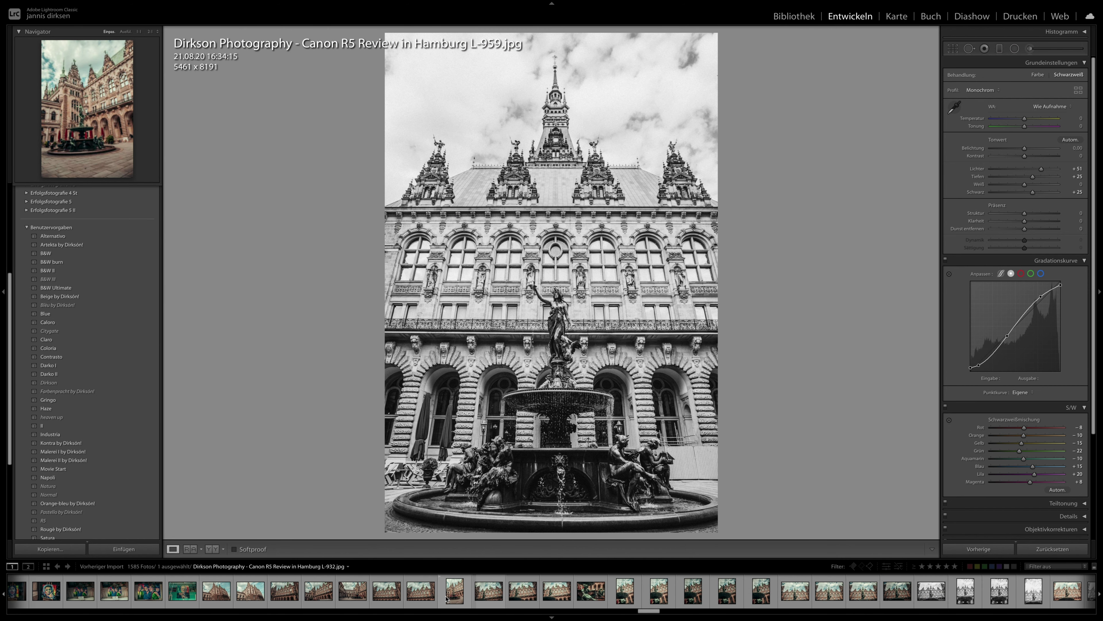
click(454, 592)
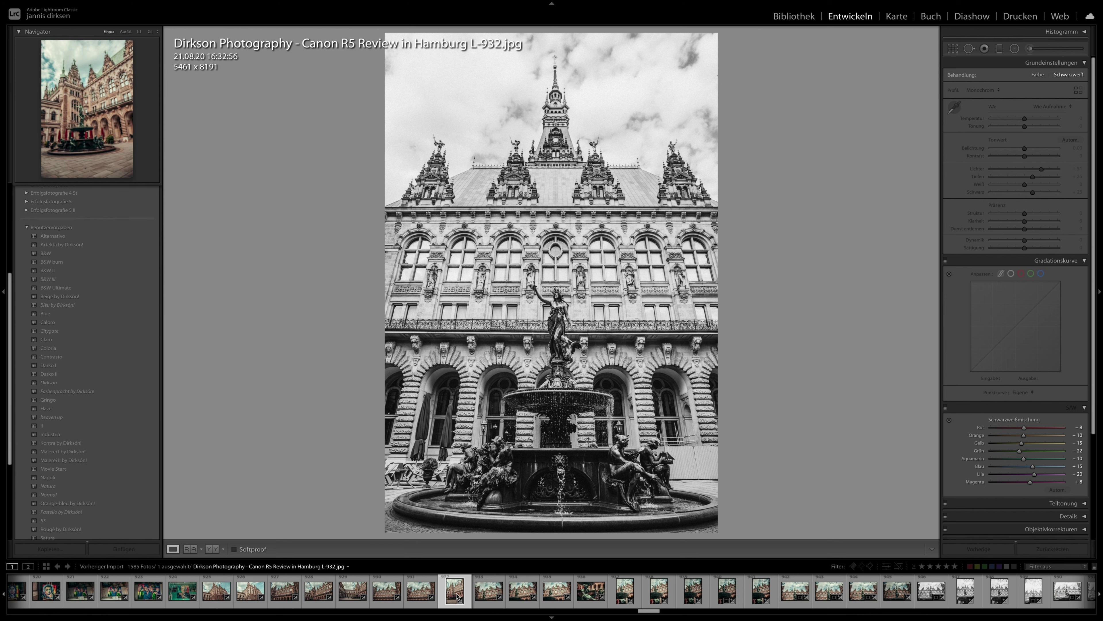
- Review the black-and-white portraits of the woman with the braid, opening L-900, L-903 and L-897
scroll(456, 595, up, 4)
scroll(456, 595, up, 2)
click(477, 592)
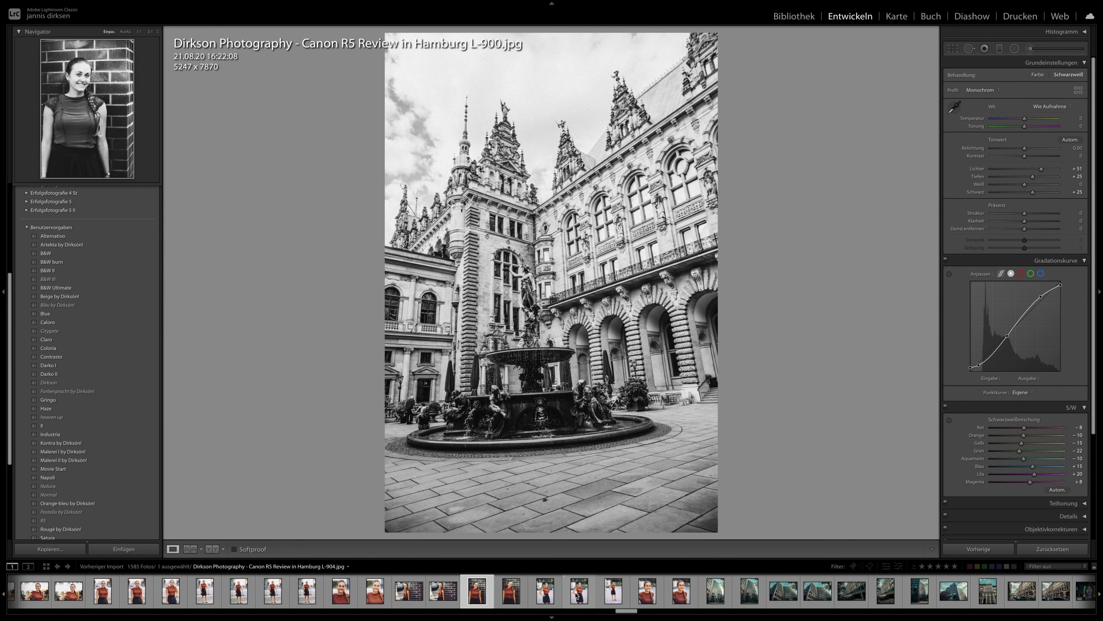
click(577, 594)
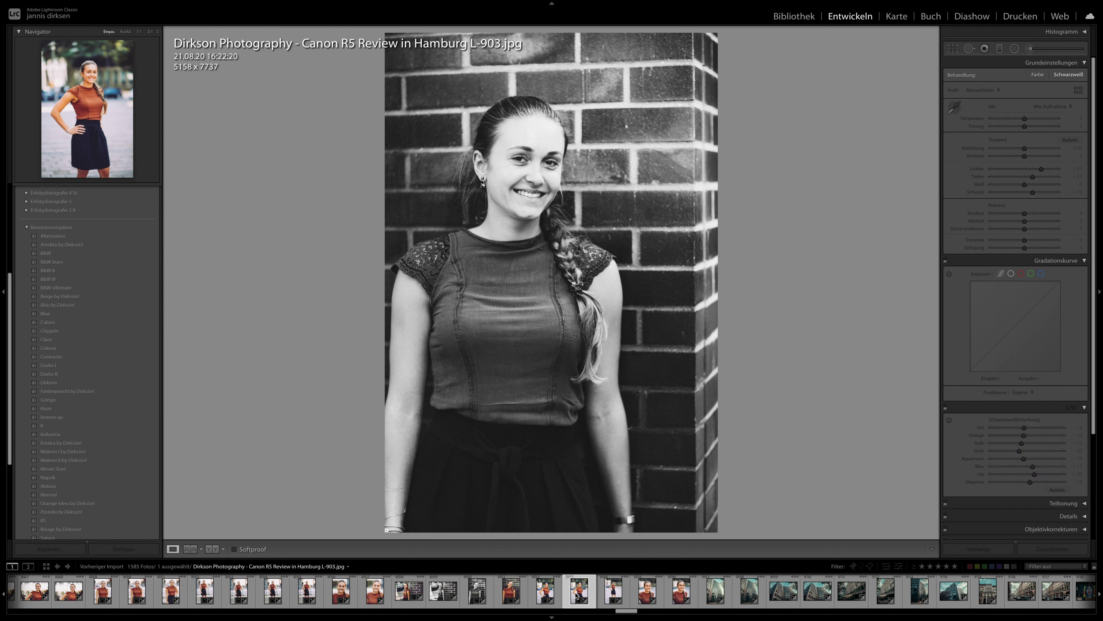
click(374, 596)
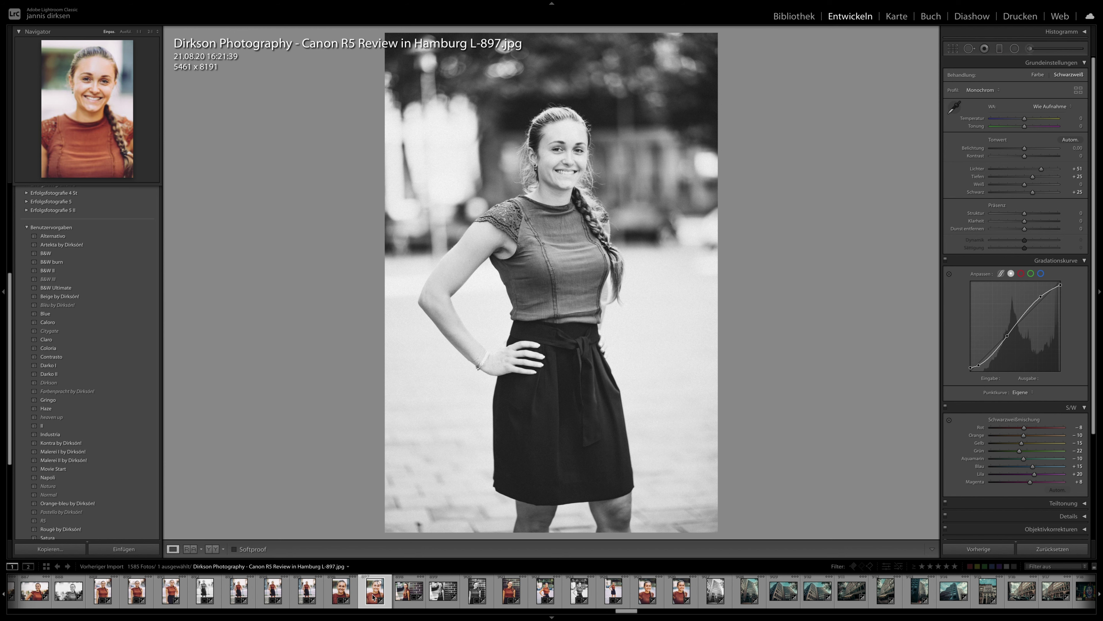
- Review the black-and-white shots of the man with cap and camera on the bridge, opening L-810, L-816 and L-819
scroll(374, 597, left, 10)
scroll(374, 596, left, 10)
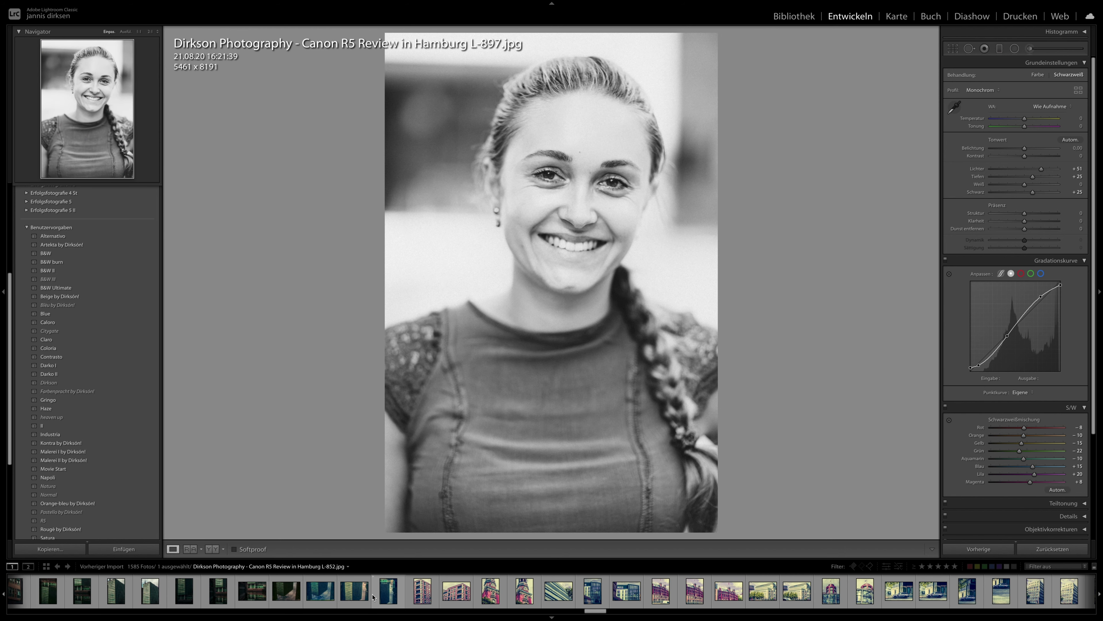
scroll(359, 598, left, 3)
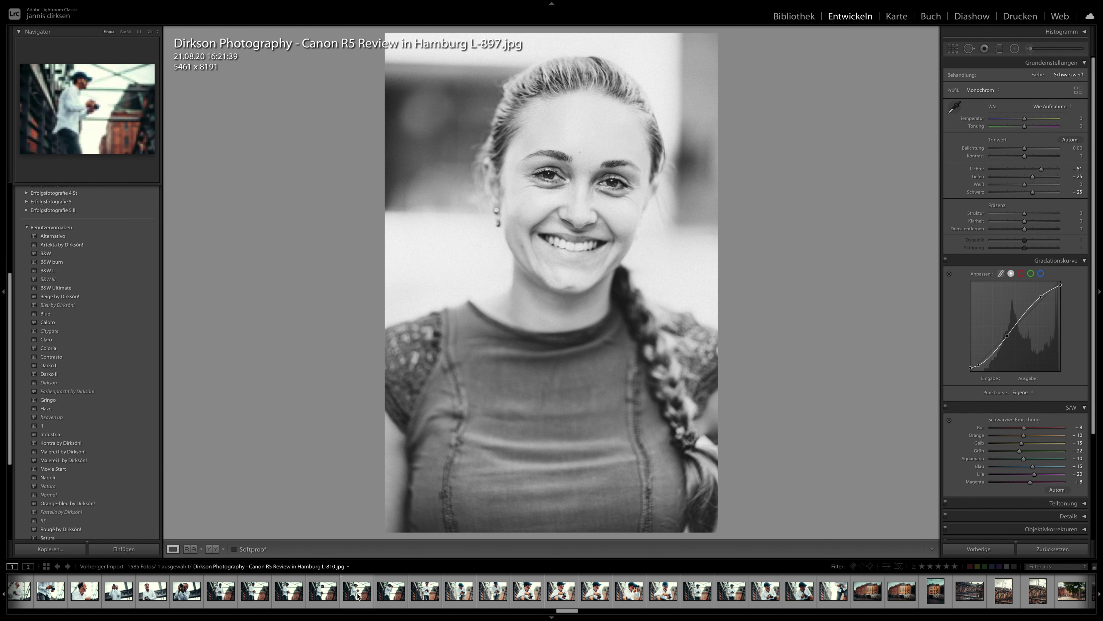
click(360, 597)
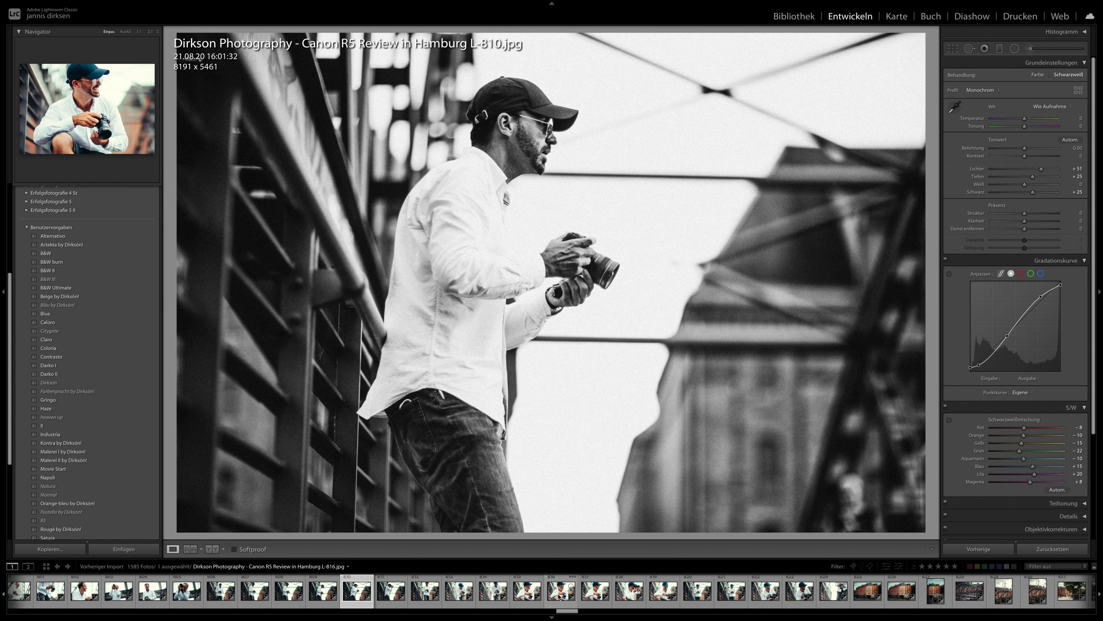
click(560, 596)
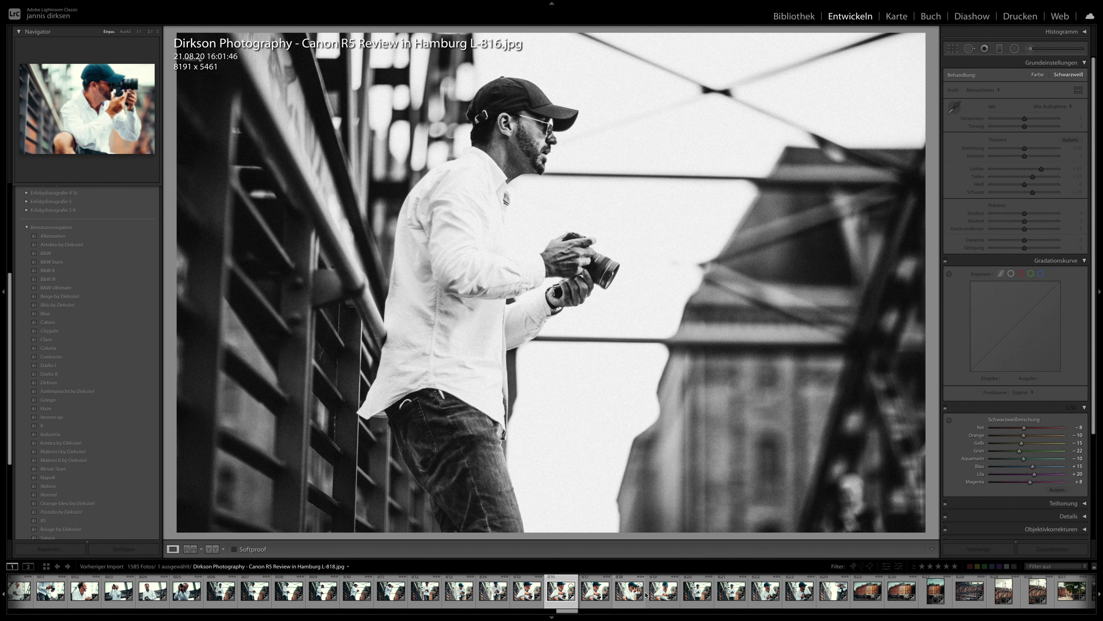
click(658, 594)
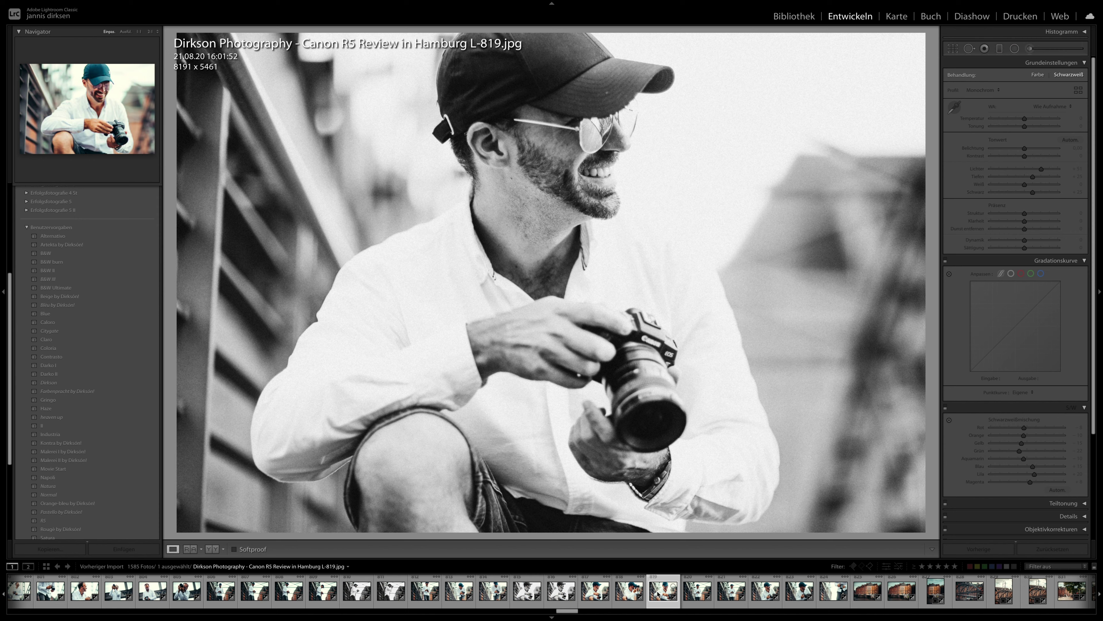
- Check further photographer shots on the bridge, opening the crouching pose L-786 and then L-816, L-823 and L-824
scroll(652, 593, up, 10)
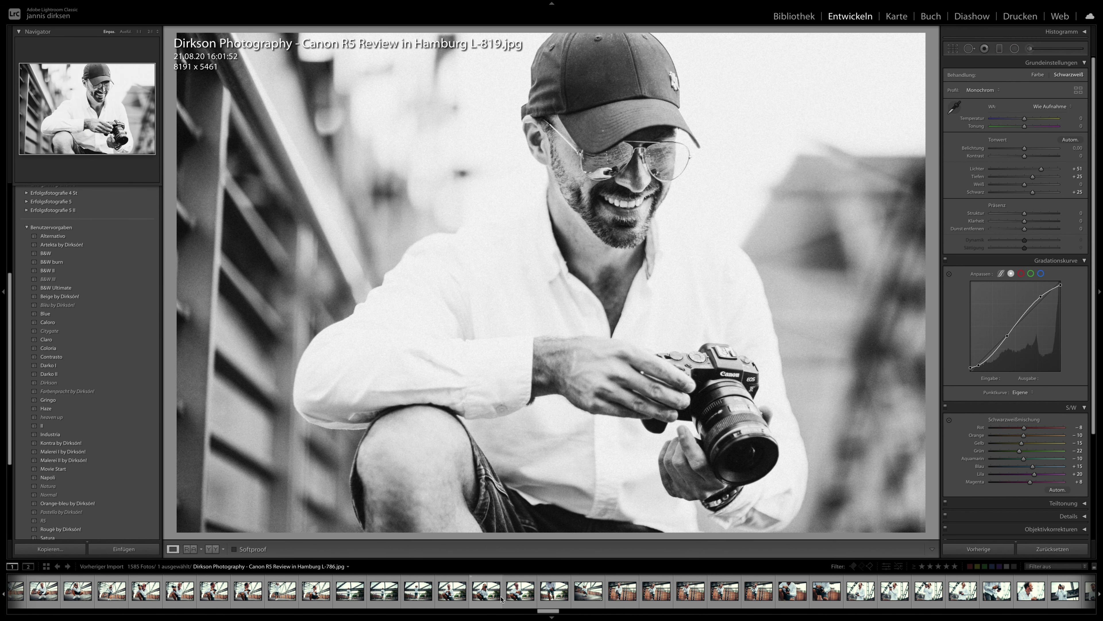
click(480, 594)
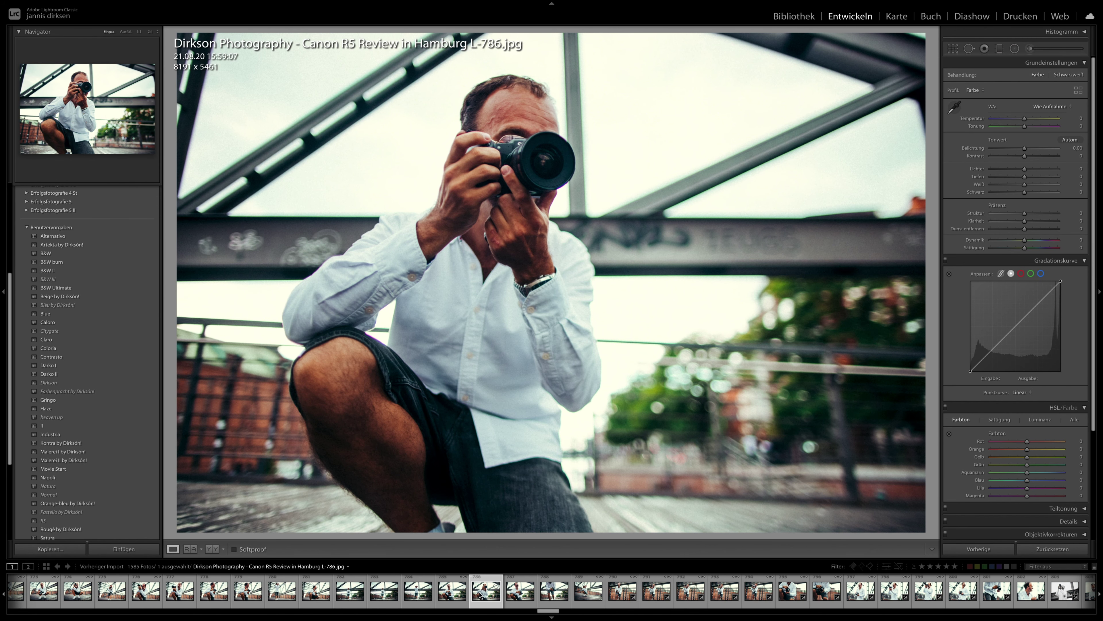
scroll(483, 593, down, 15)
click(481, 593)
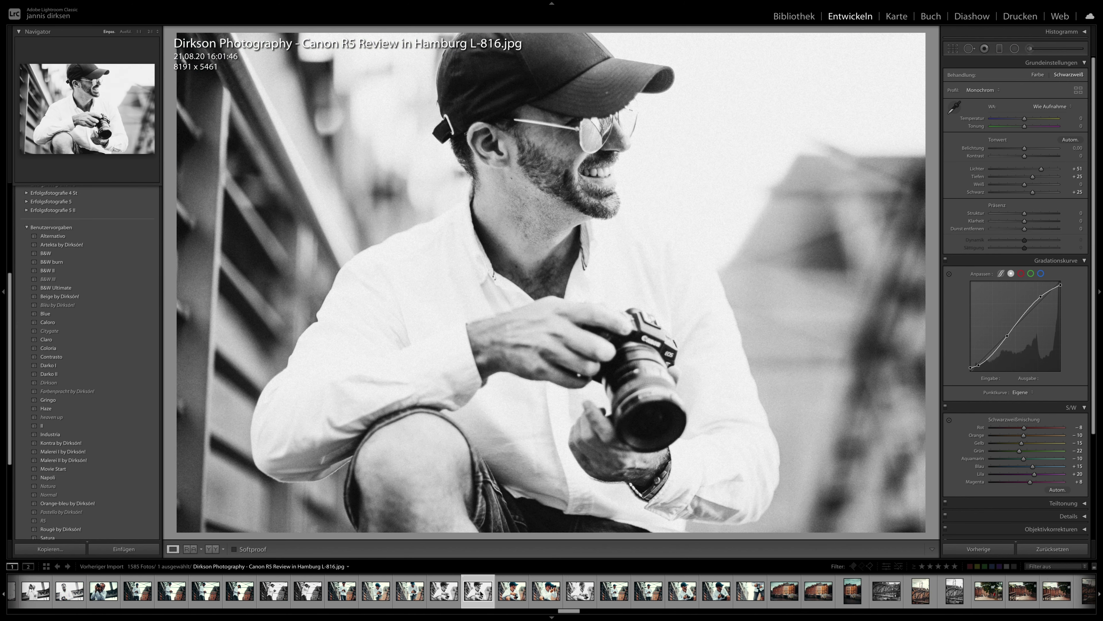
scroll(481, 594, down, 6)
click(300, 594)
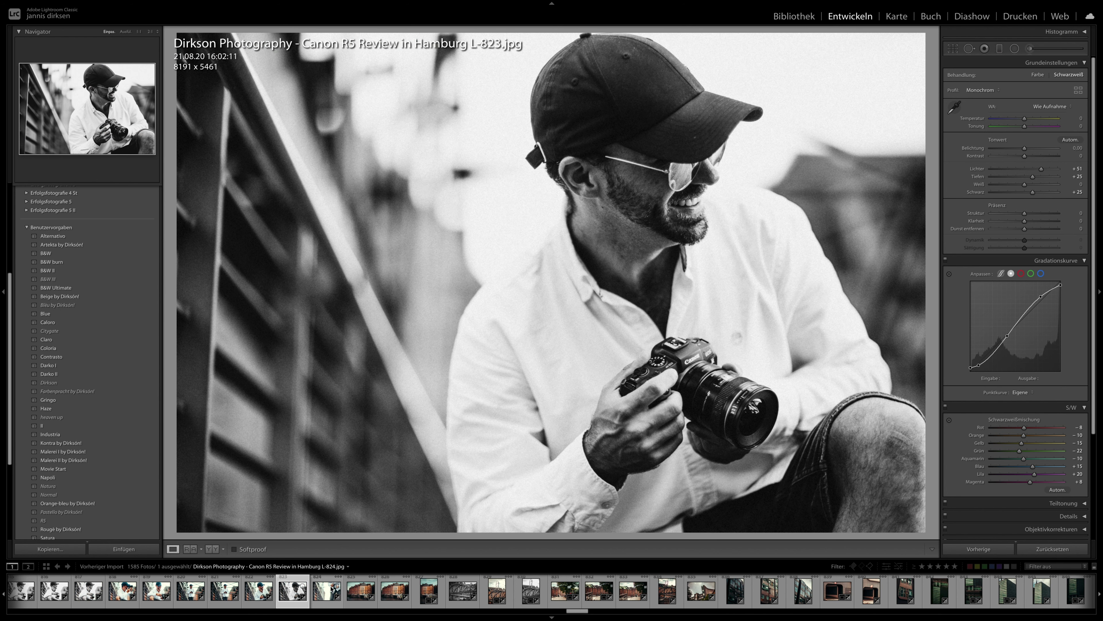
click(326, 593)
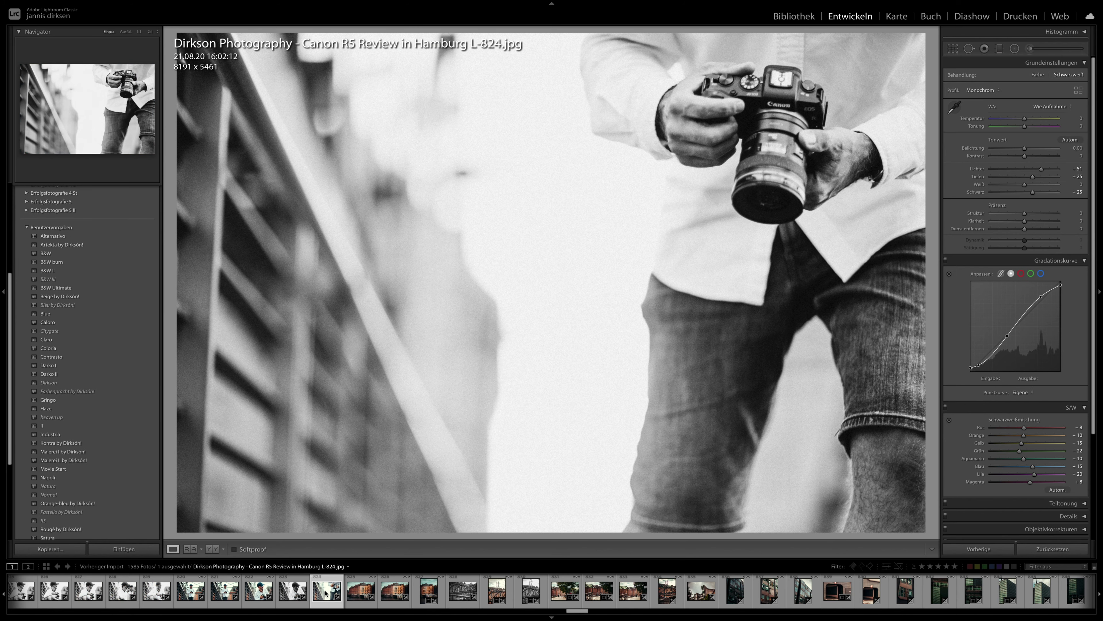
- Review the steel arch bridge photo L-828 and the dark office façade L-836 in black and white
click(467, 598)
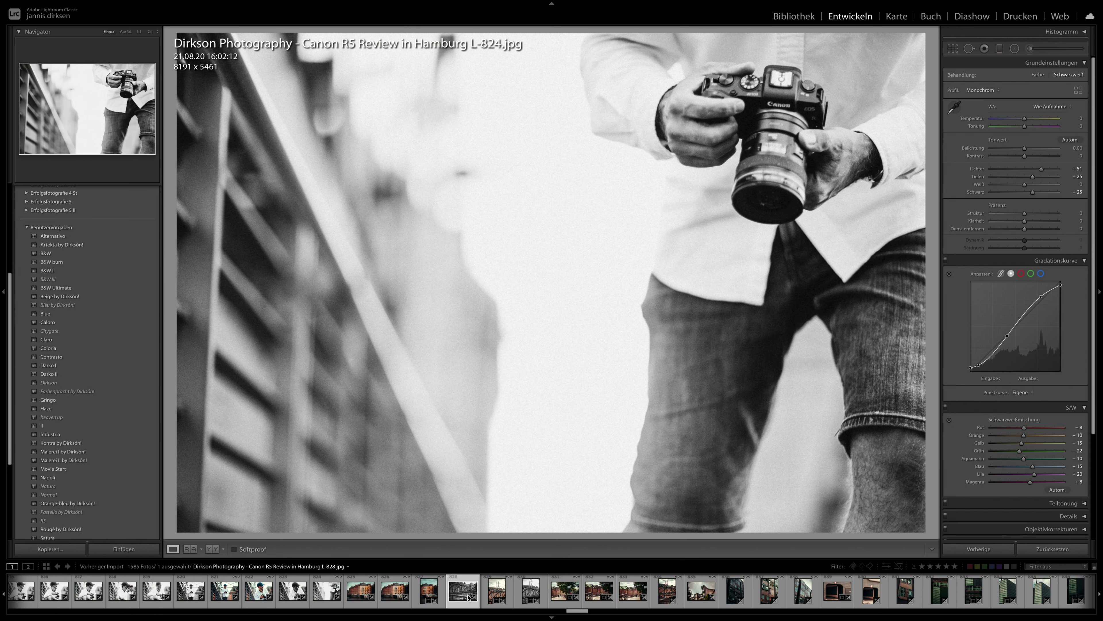
scroll(522, 593, down, 5)
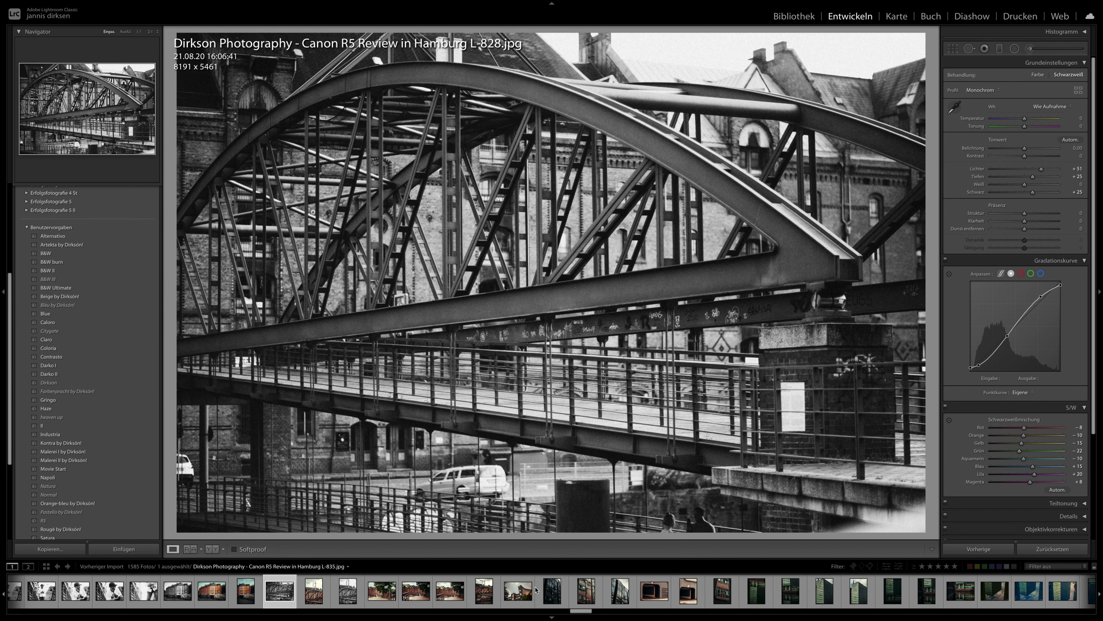
click(548, 594)
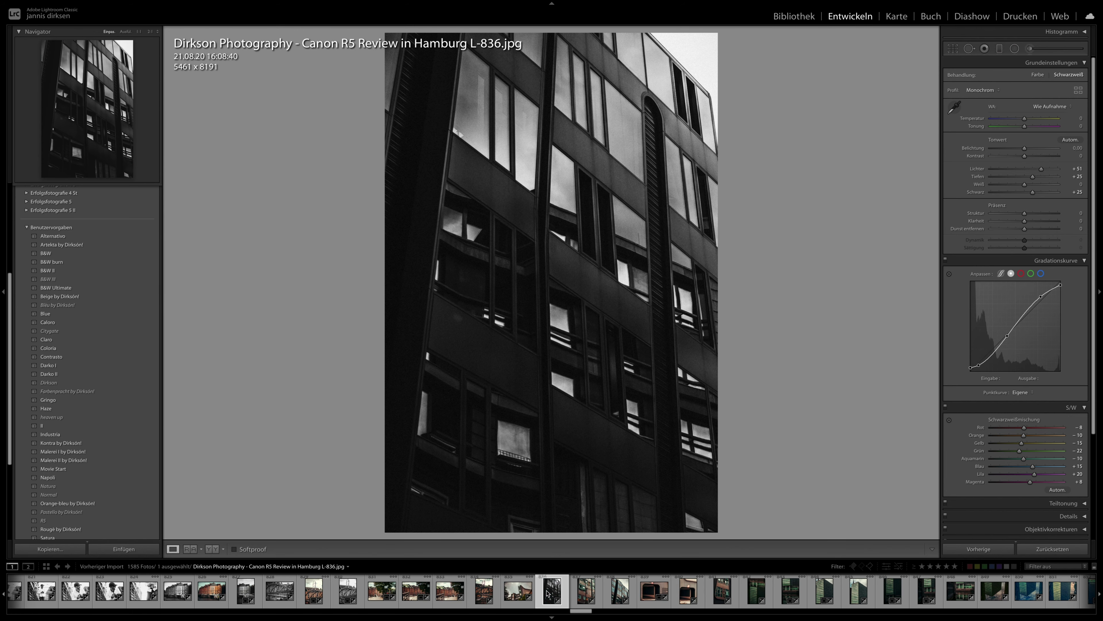
- Review the black-and-white water reflections of the buildings, opening L-849, L-850 and L-852
scroll(547, 594, down, 7)
click(548, 593)
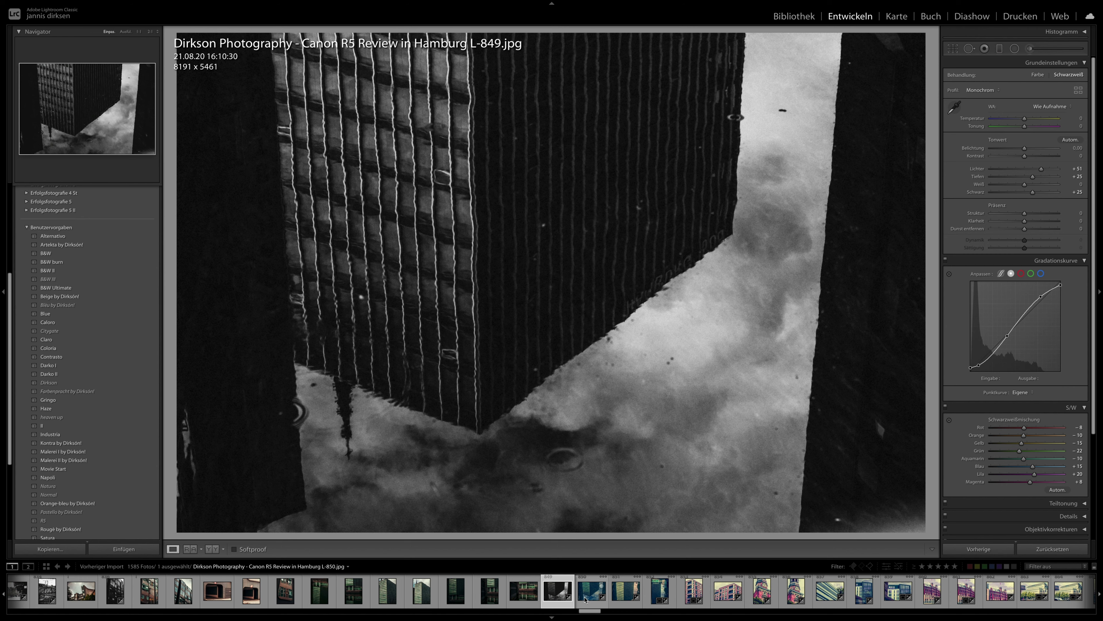
click(587, 599)
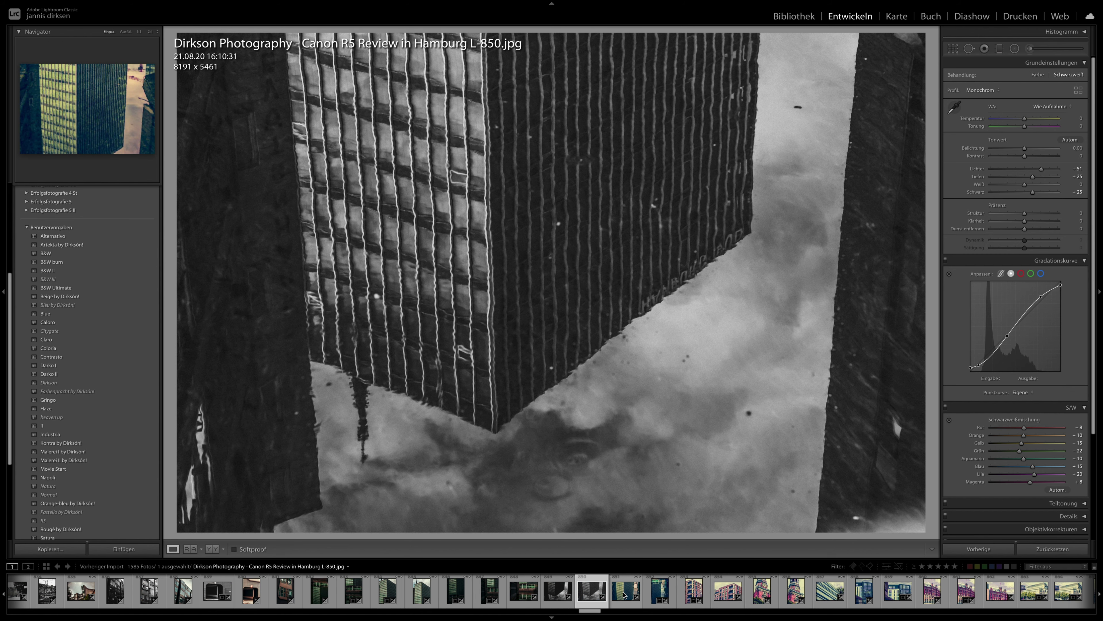
click(624, 595)
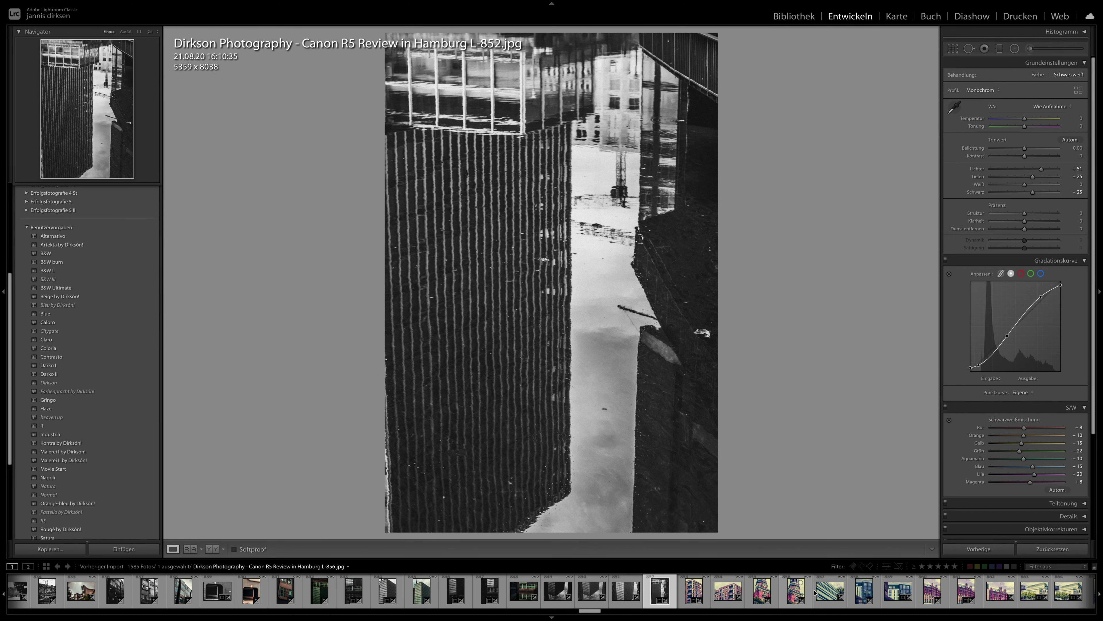
- Open the diagonal striped façade photo L-857 and the parked SUV photos L-867 and L-868
click(838, 598)
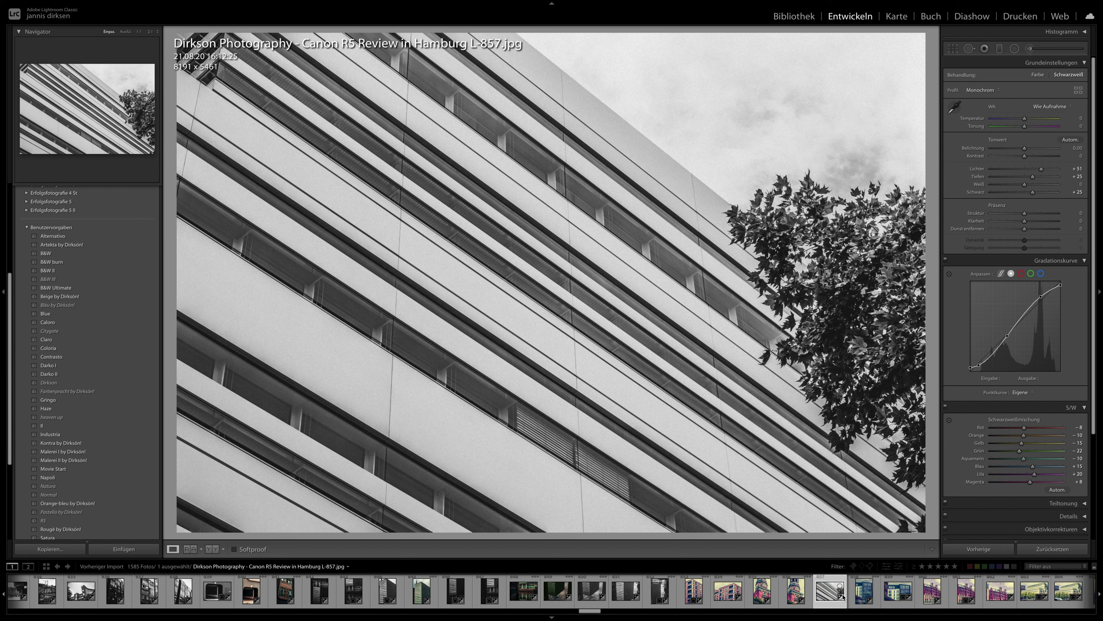
click(860, 593)
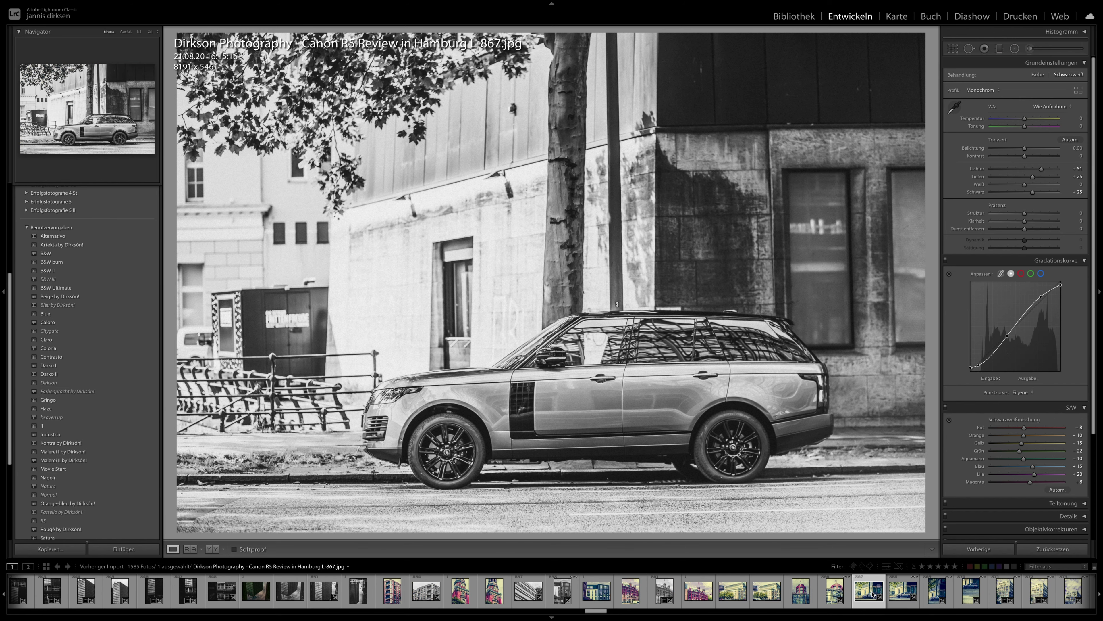
click(895, 593)
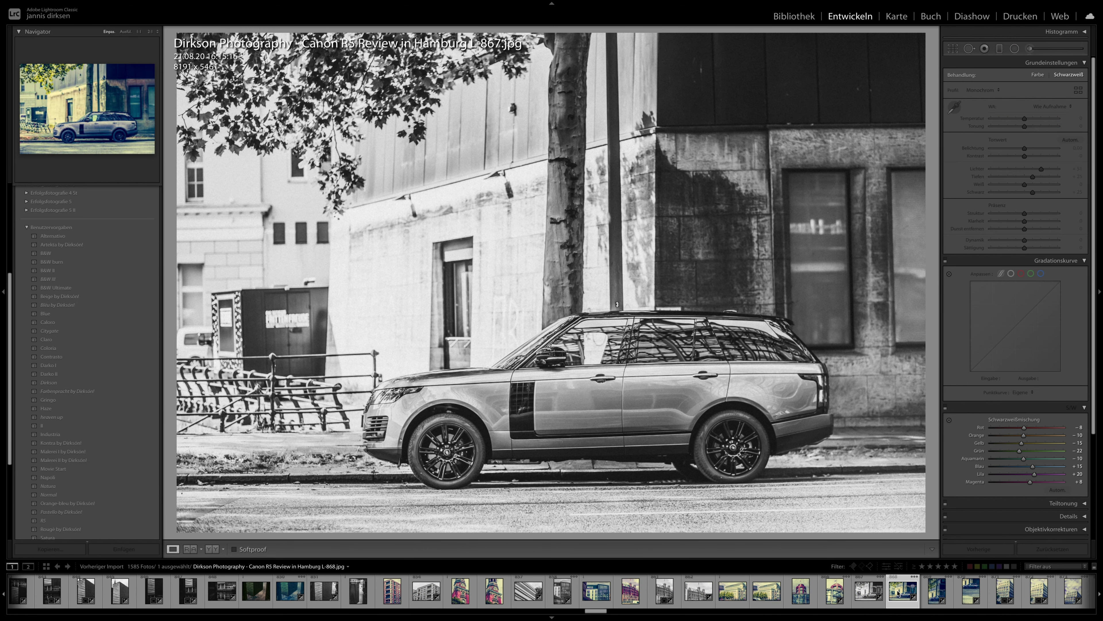
- Page forward photo by photo from the SUV shots to the stepped brick building L-876
key(Right)
key(Right)
key(Right)
key(Right)
key(Right)
key(Right)
key(Right)
key(Right)
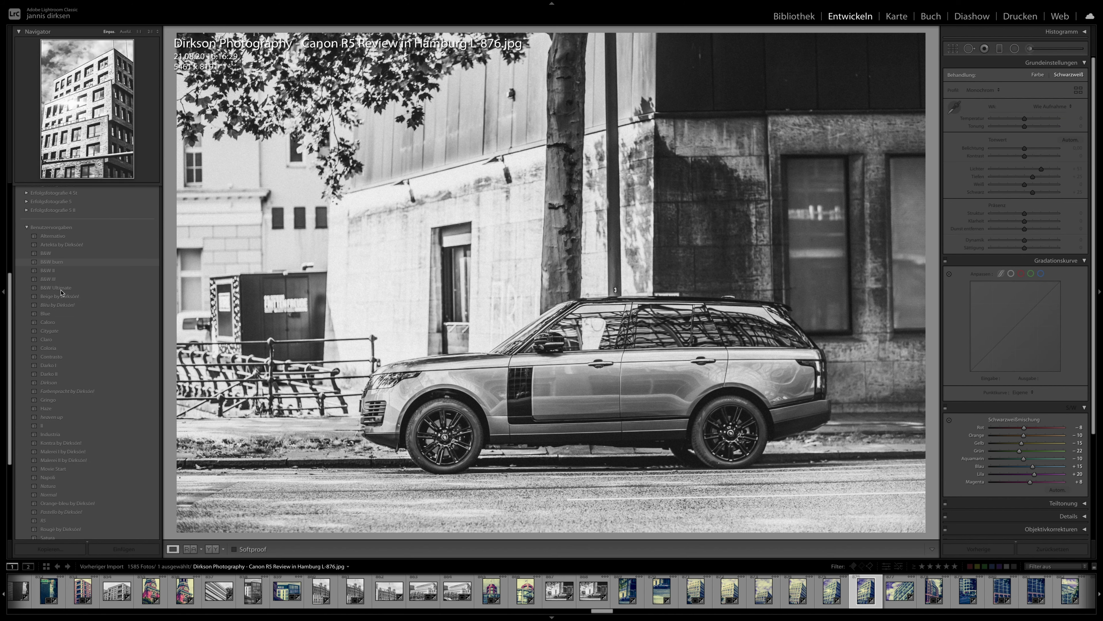
- Open the low-angle courtyard fountain photo L-938 to check its black-and-white version
scroll(708, 587, down, 10)
scroll(708, 587, down, 10)
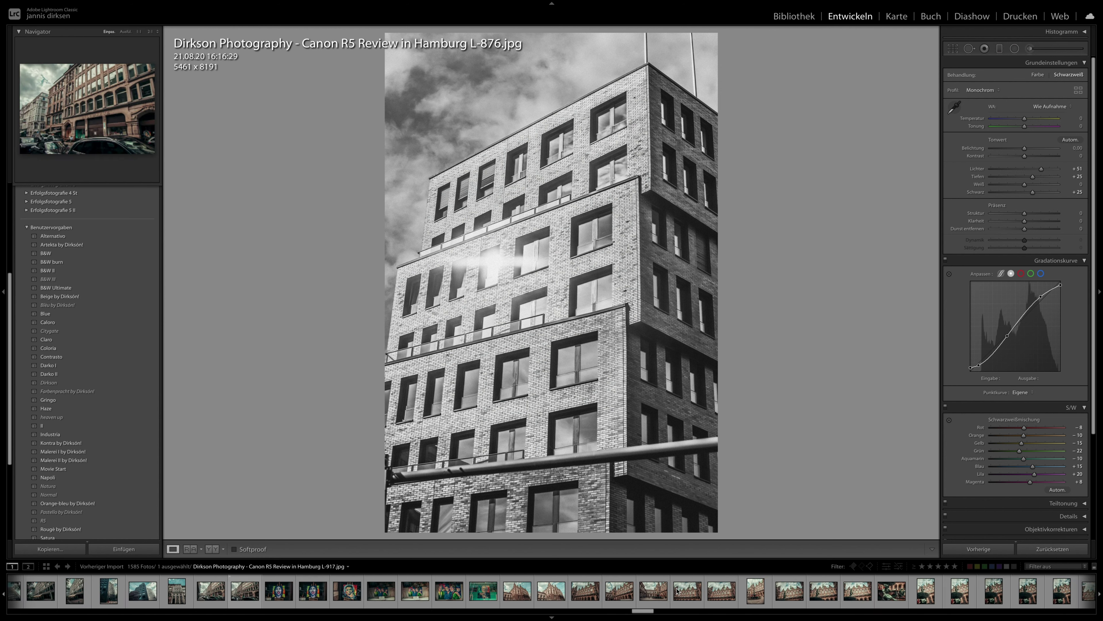
click(684, 593)
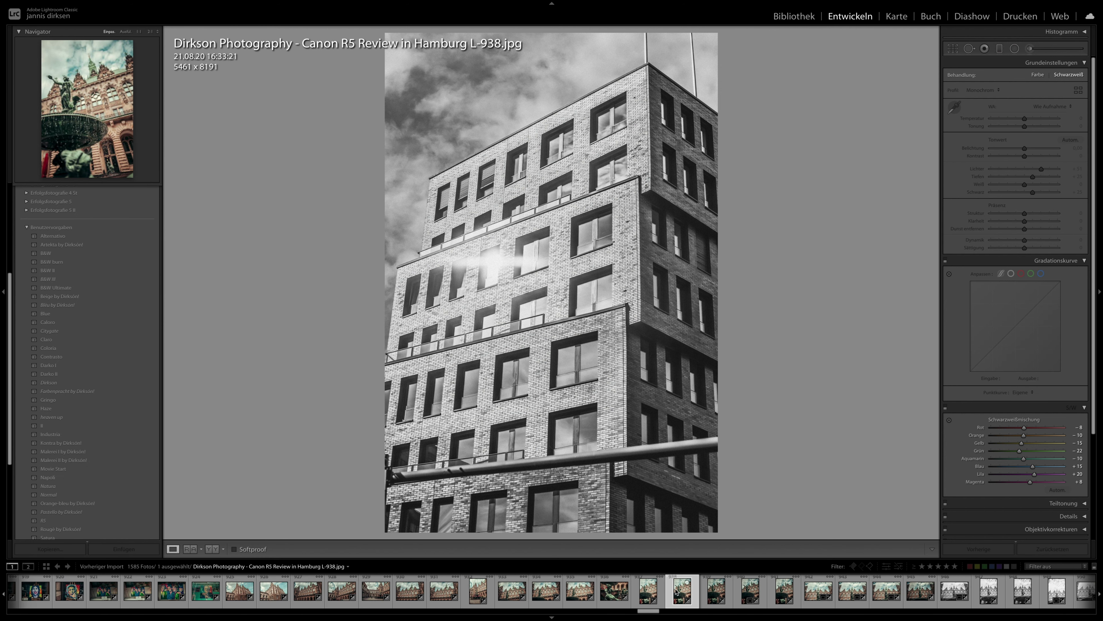
- Look up the option for importing presets and leave it without importing anything
scroll(126, 352, up, 6)
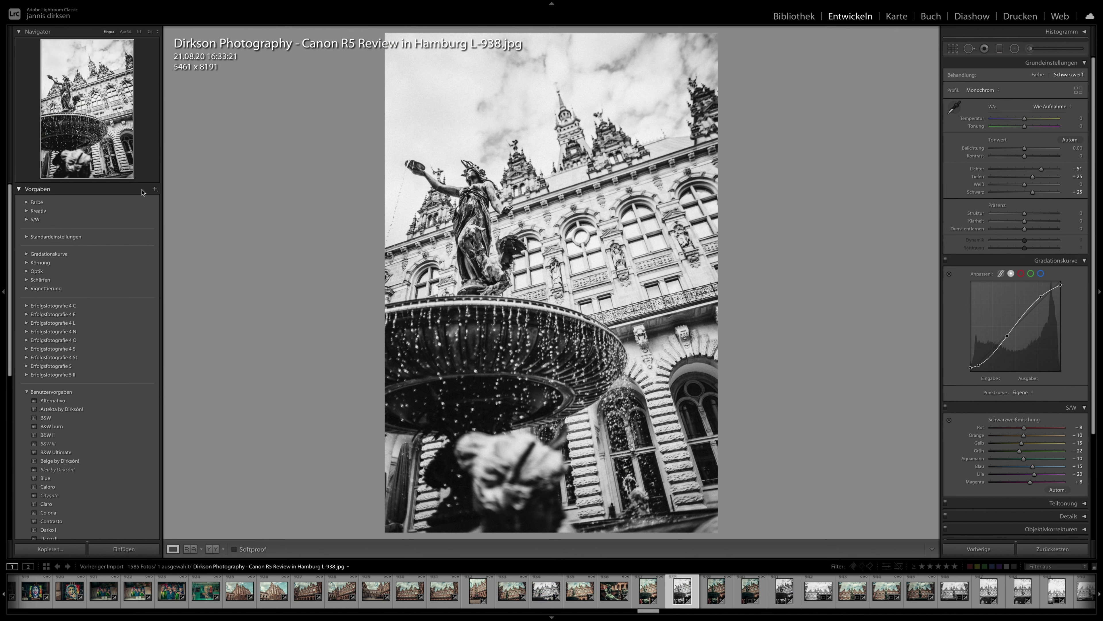
click(154, 191)
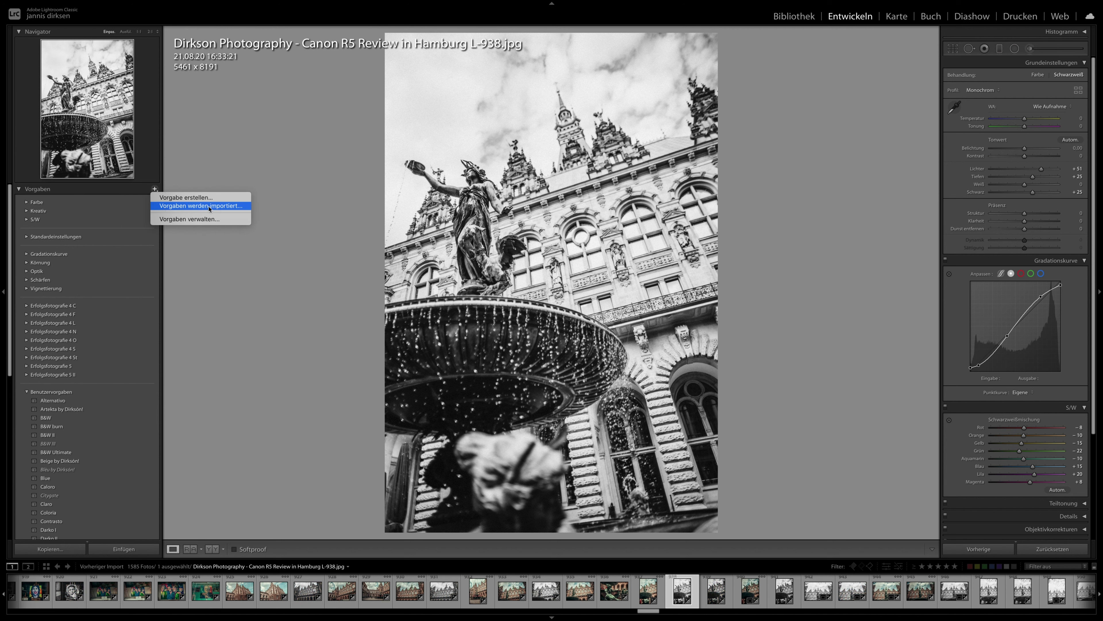
click(234, 335)
- Open the fountain statue photo L-945 and preview several user presets on it, including Valeria, without applying them
scroll(526, 606, down, 3)
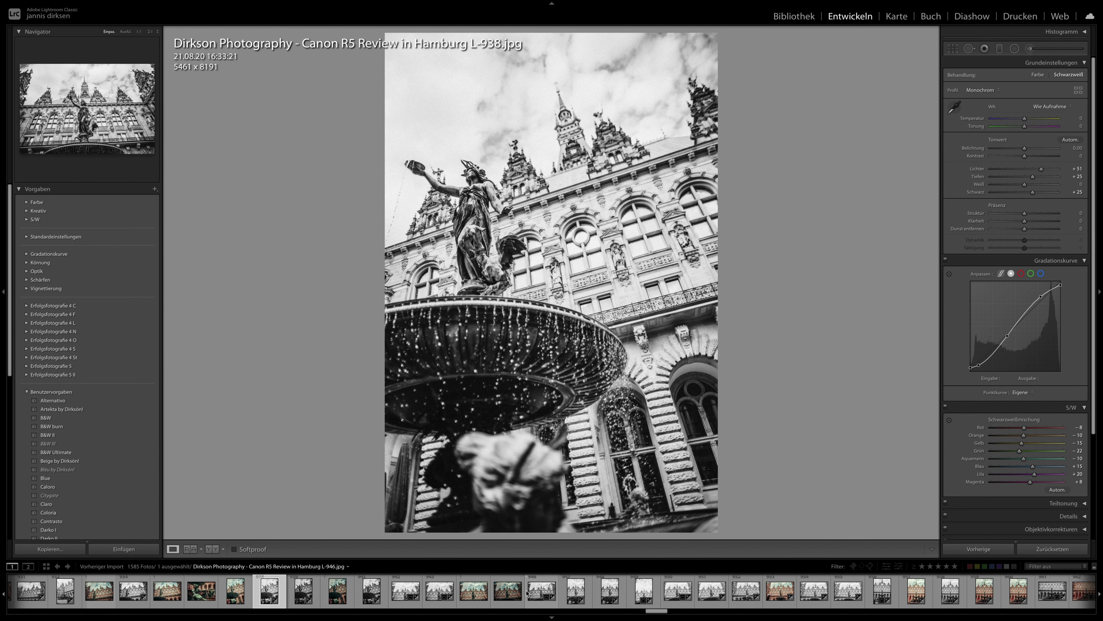
click(519, 592)
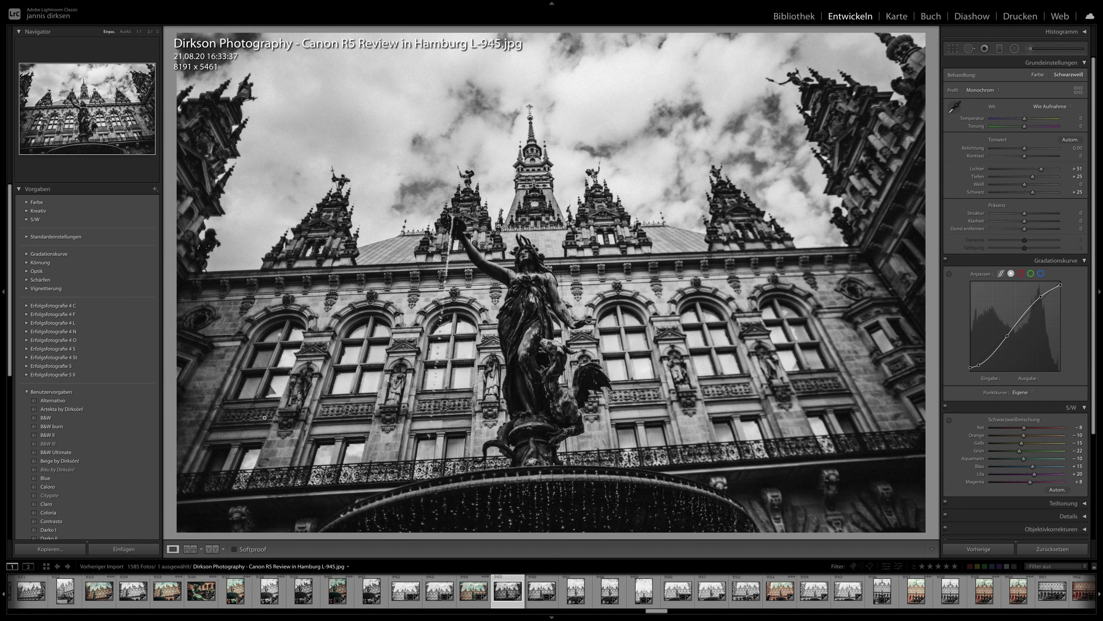
scroll(101, 431, down, 5)
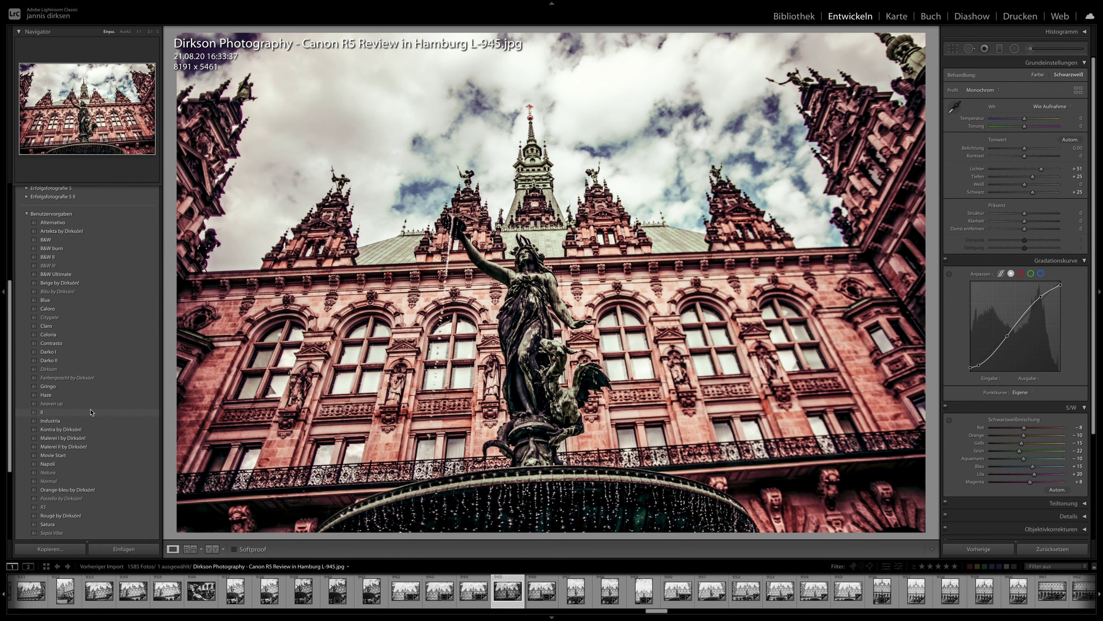
scroll(107, 382, down, 3)
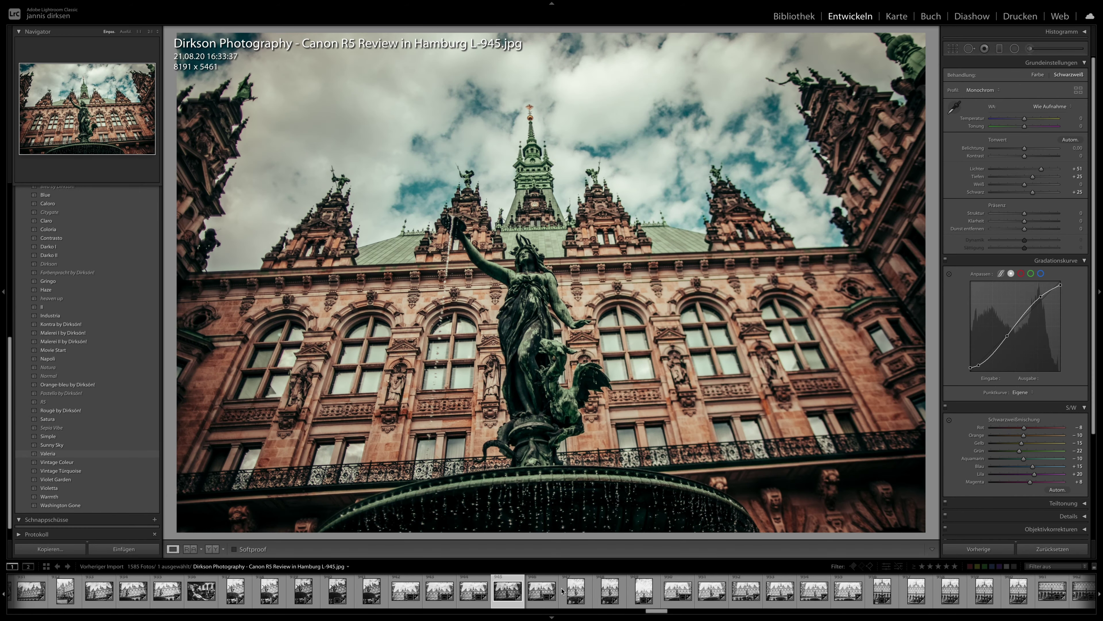
- Review the black-and-white frontal fountain photos L-959 and L-971
scroll(562, 591, down, 5)
click(554, 599)
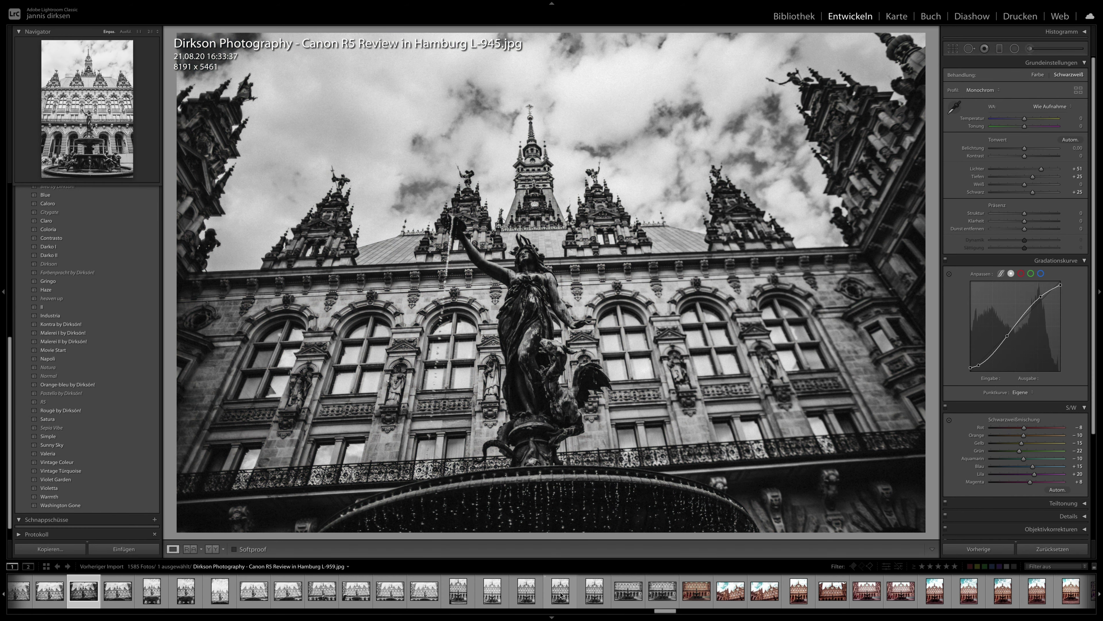
scroll(556, 595, down, 5)
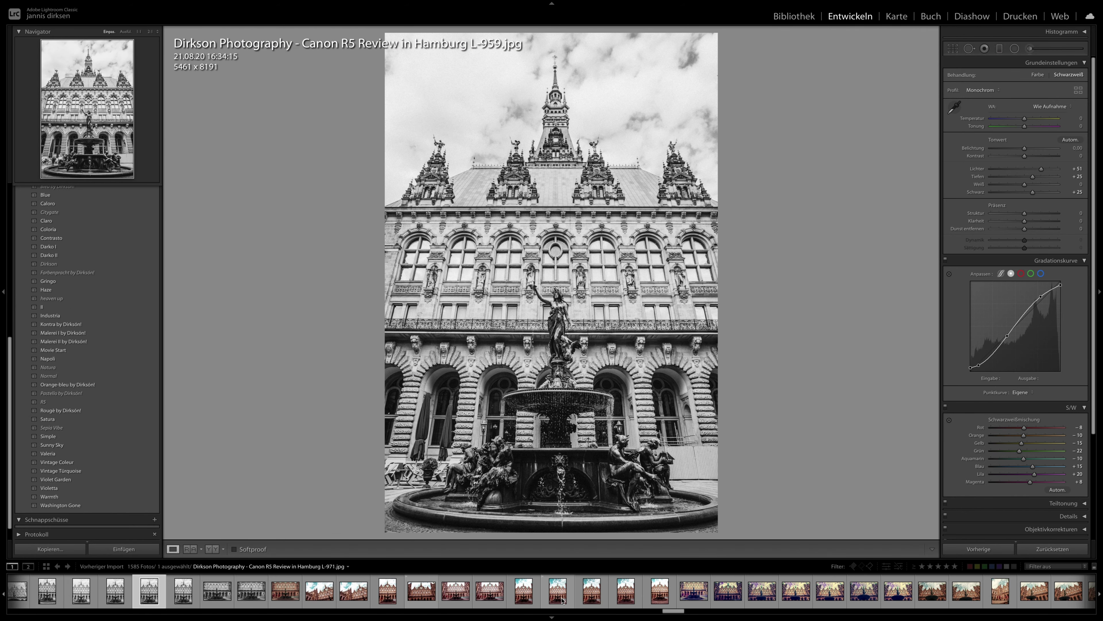
click(564, 599)
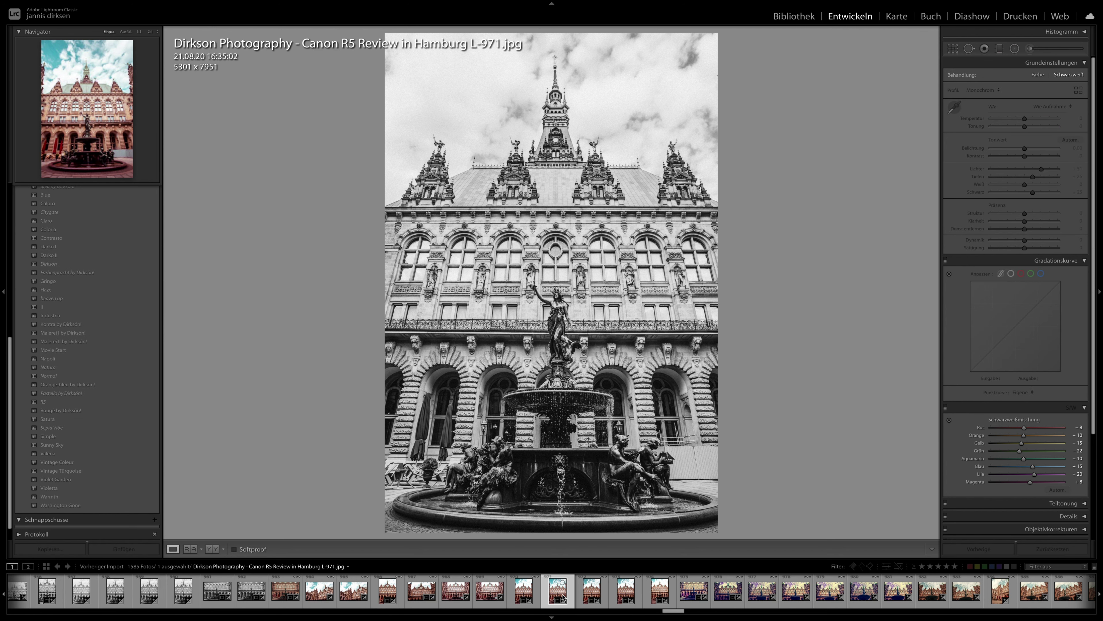
scroll(562, 597, down, 3)
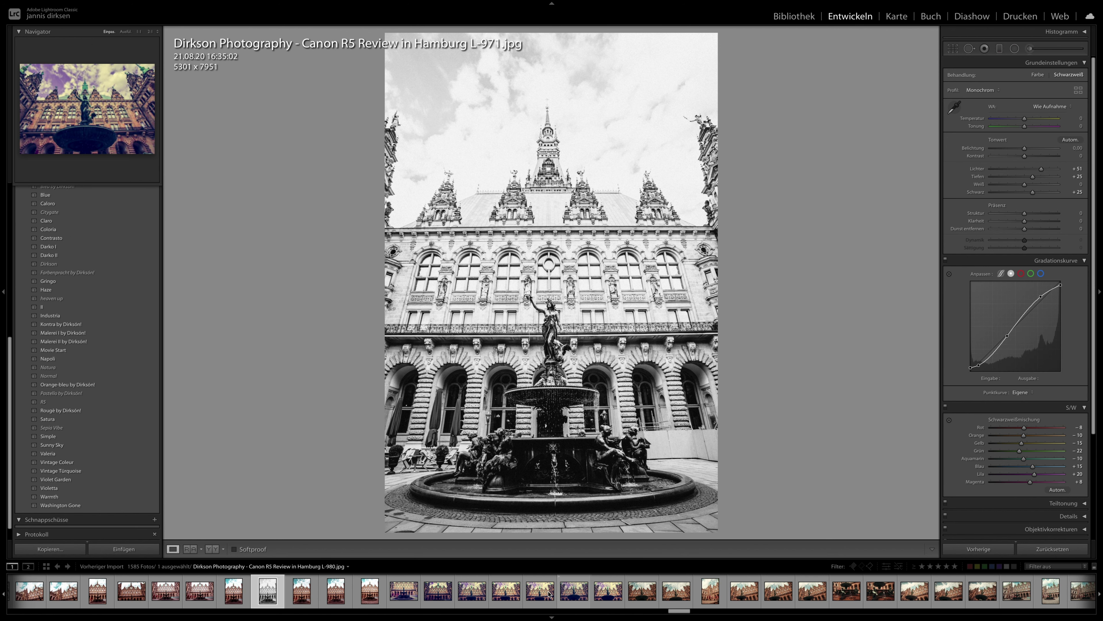
- Open the fountain statue photo L-979 and reset all its develop settings to bring back the original colours
click(543, 595)
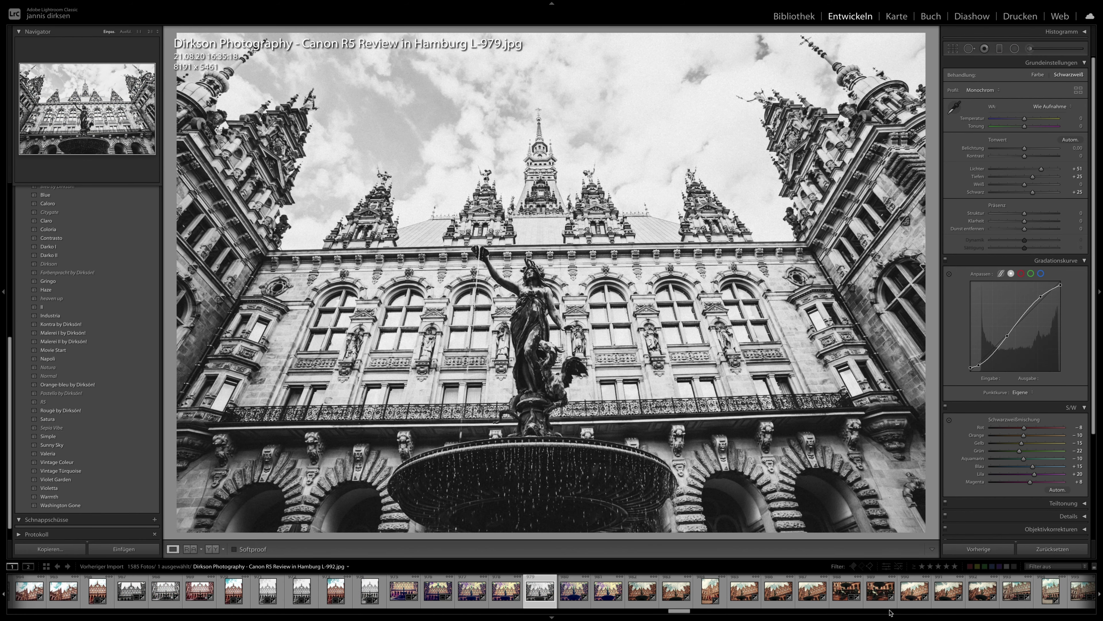
click(1036, 551)
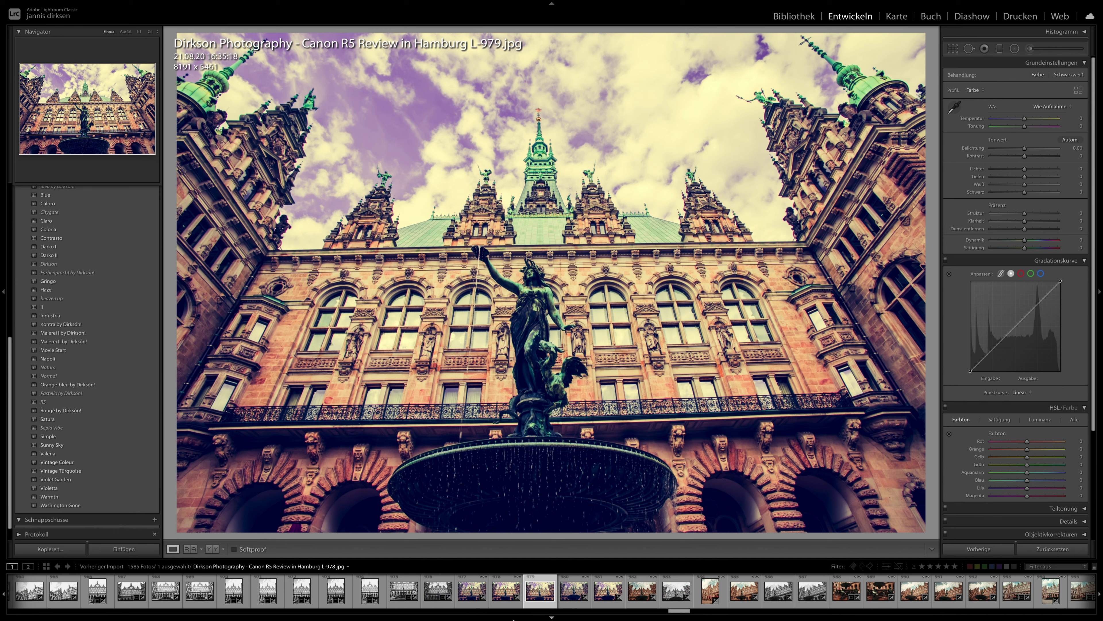
- Review the black-and-white versions of the courtyard facade photo L-1007 and the silver sports car photos L-1051 and L-1054
scroll(504, 591, down, 5)
click(501, 596)
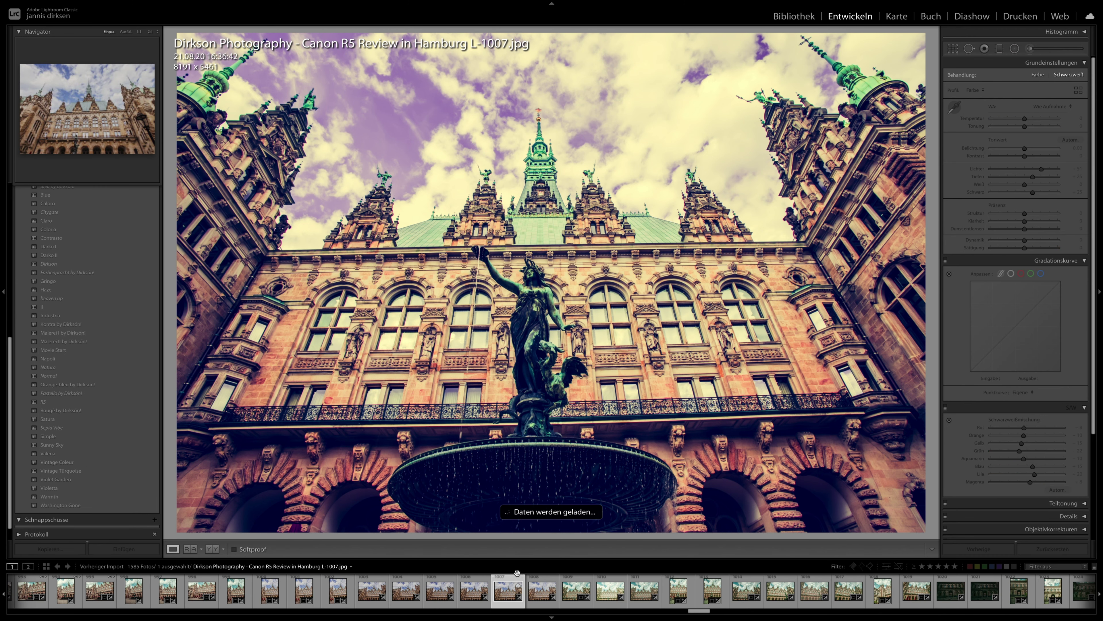
scroll(564, 591, down, 6)
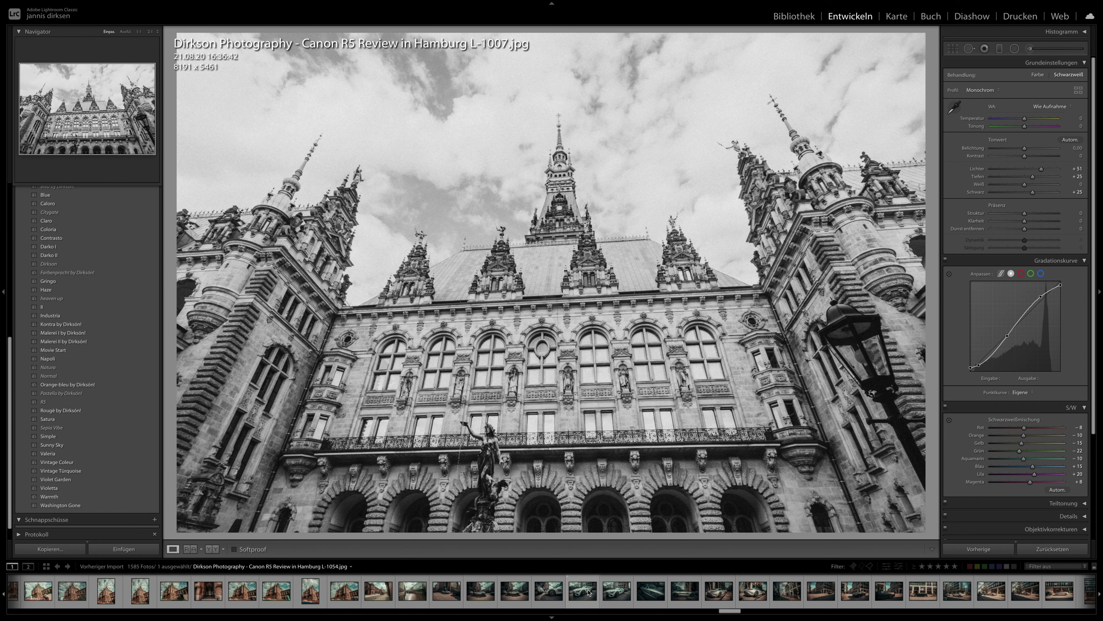
click(478, 593)
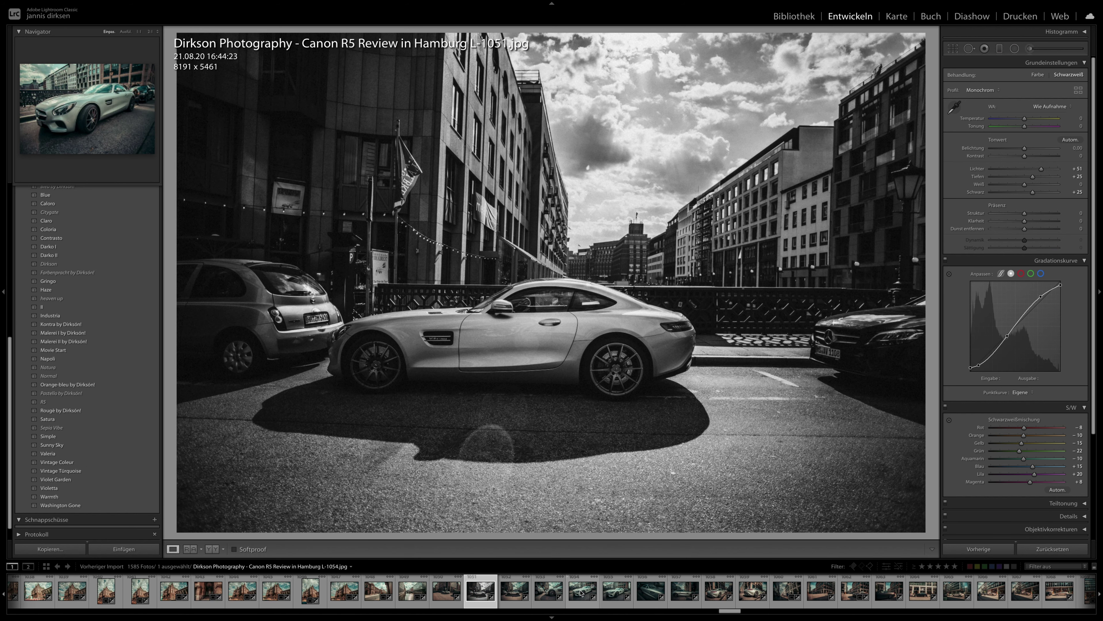
click(581, 596)
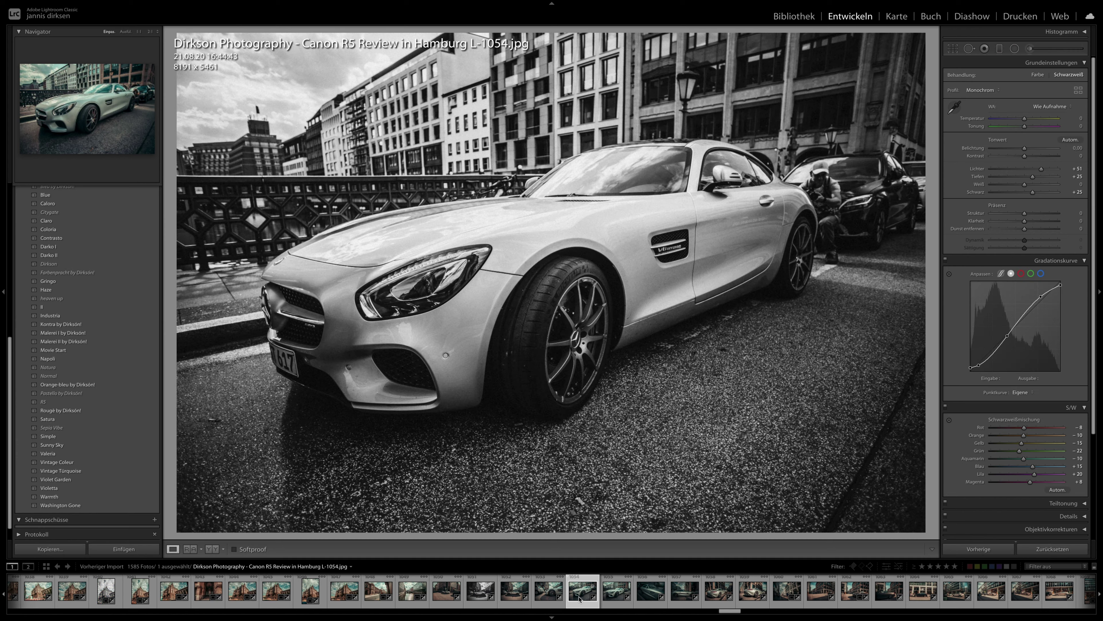
- Check the black-and-white look on the convertible street photos L-1063, L-1061, L-1062 and L-1068
scroll(581, 596, down, 5)
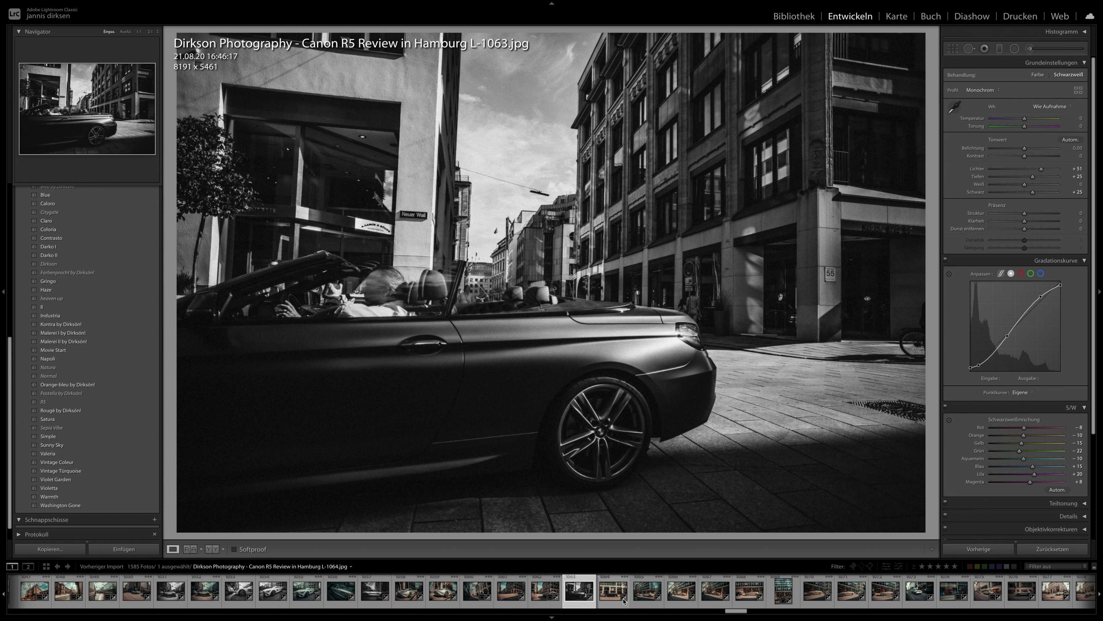
click(513, 596)
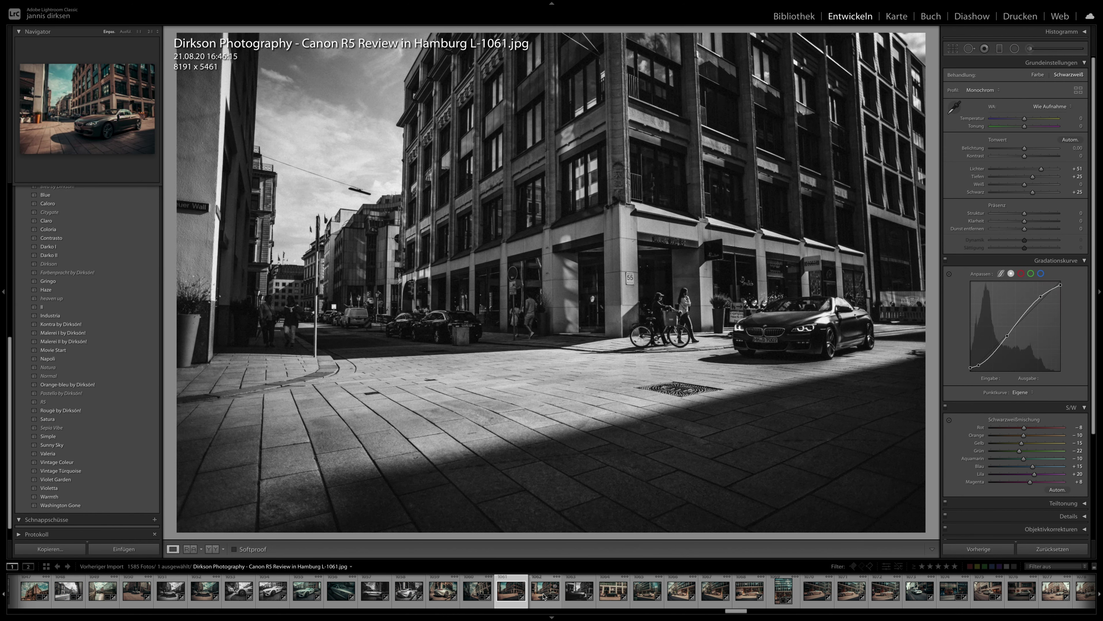
click(544, 596)
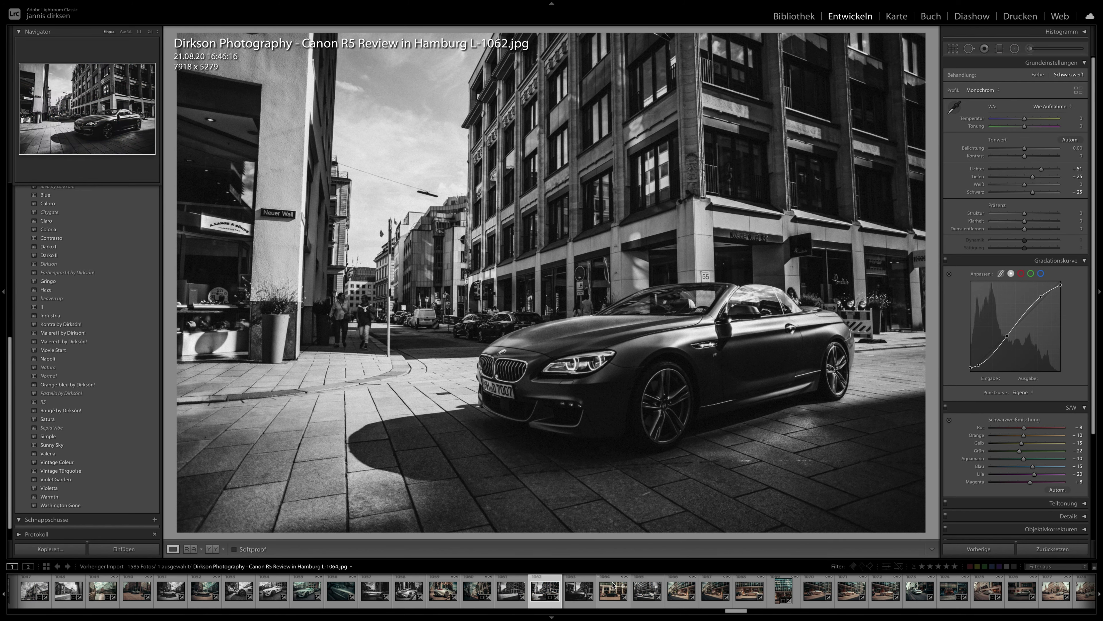
click(746, 600)
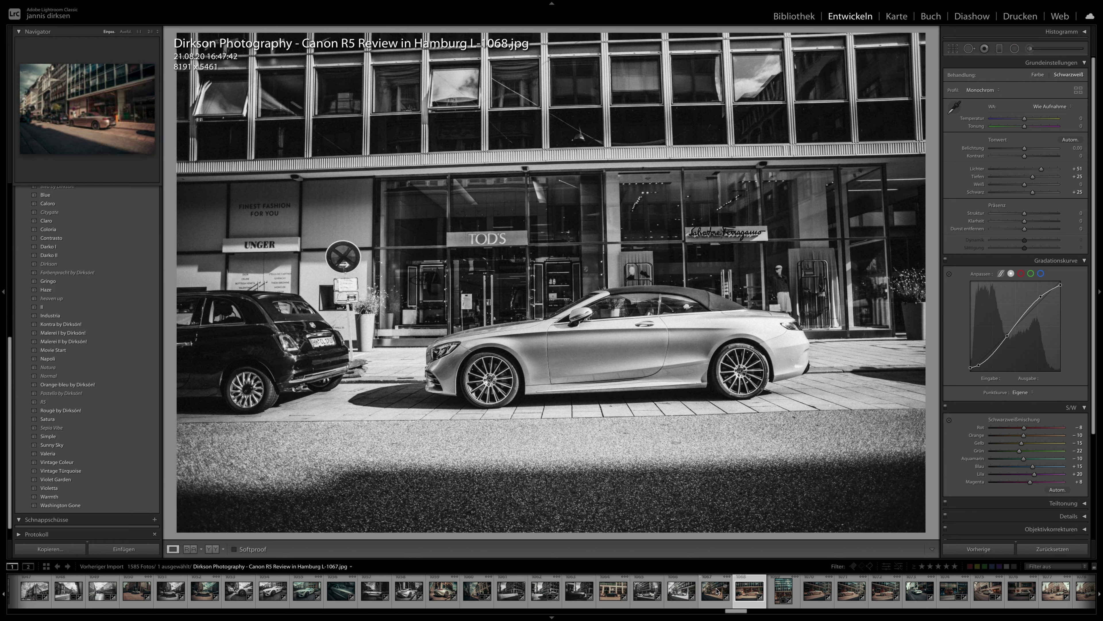
- Open the white Mercedes photo L-1077 and the Porsche cabriolet photo L-1101 to judge their black-and-white conversion
scroll(712, 591, down, 3)
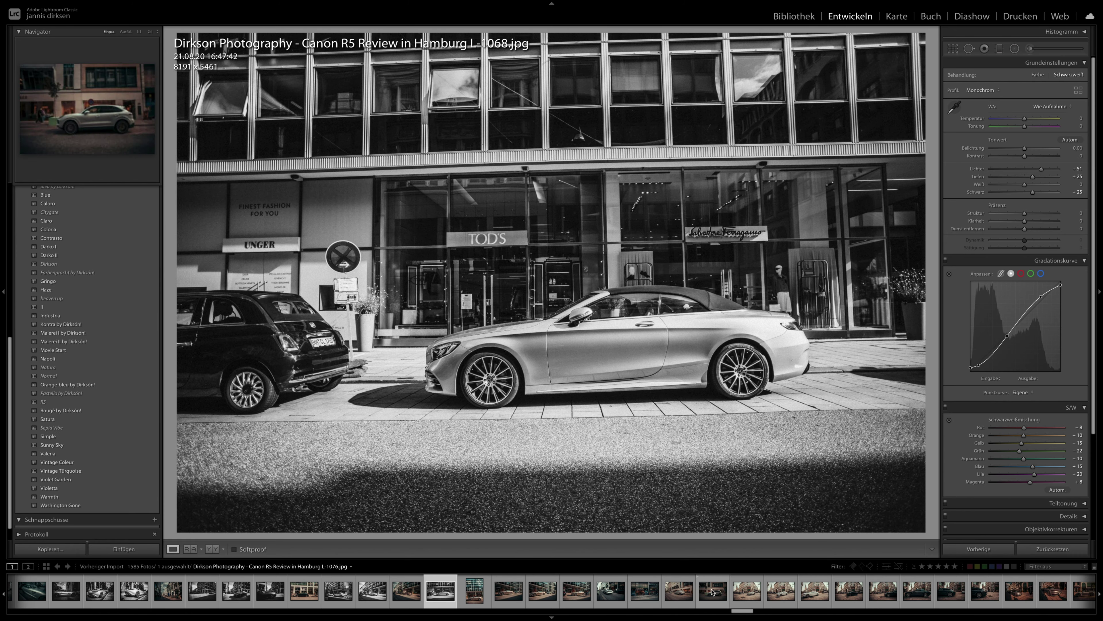
click(751, 594)
scroll(747, 595, down, 5)
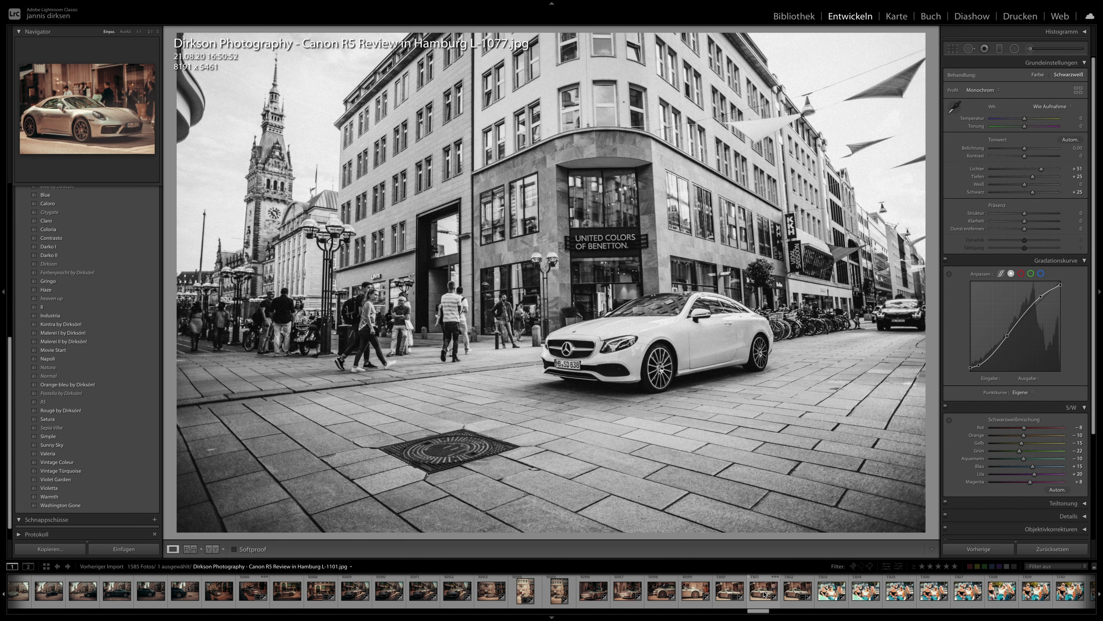
click(763, 592)
- Review the black-and-white group portraits of the women, including L-1123, L-1130 and L-1175
scroll(763, 594, down, 2)
scroll(763, 594, down, 6)
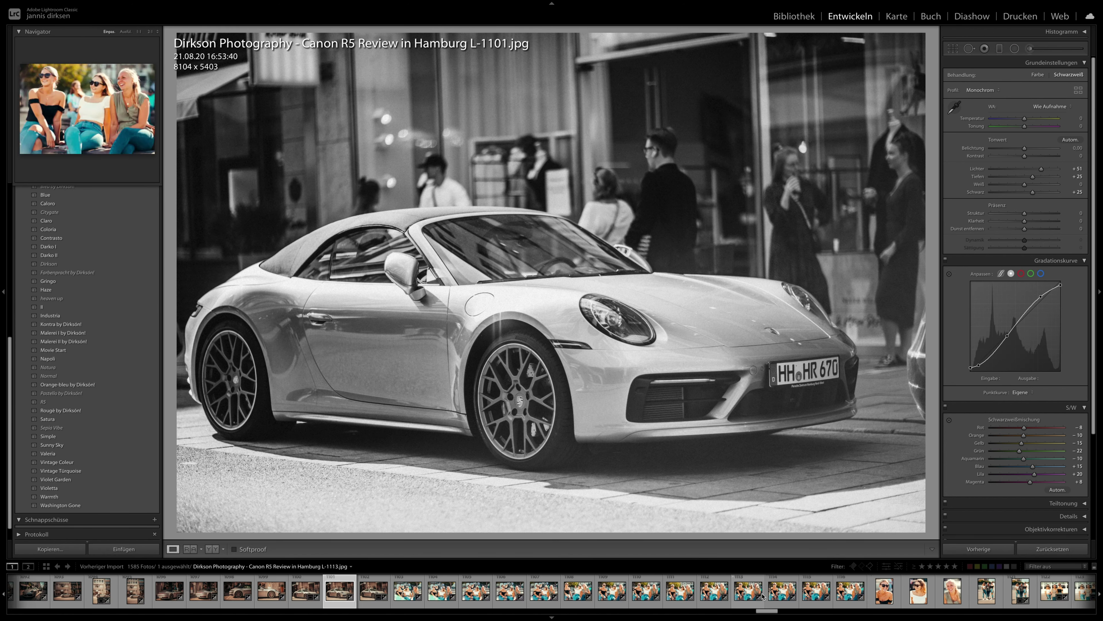
click(680, 592)
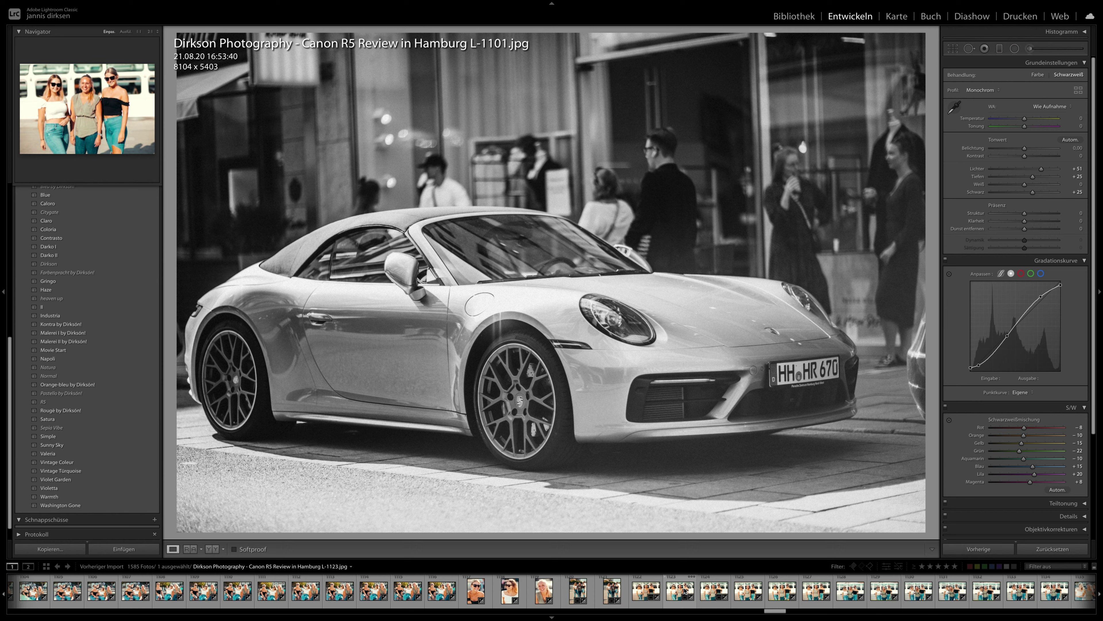
scroll(717, 592, down, 2)
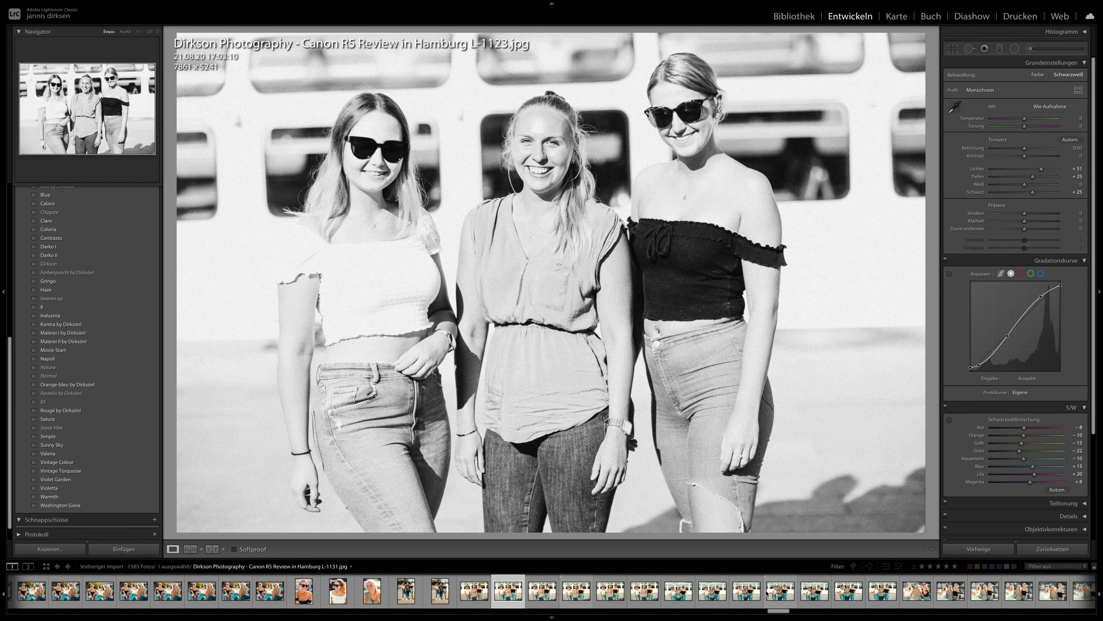
click(756, 593)
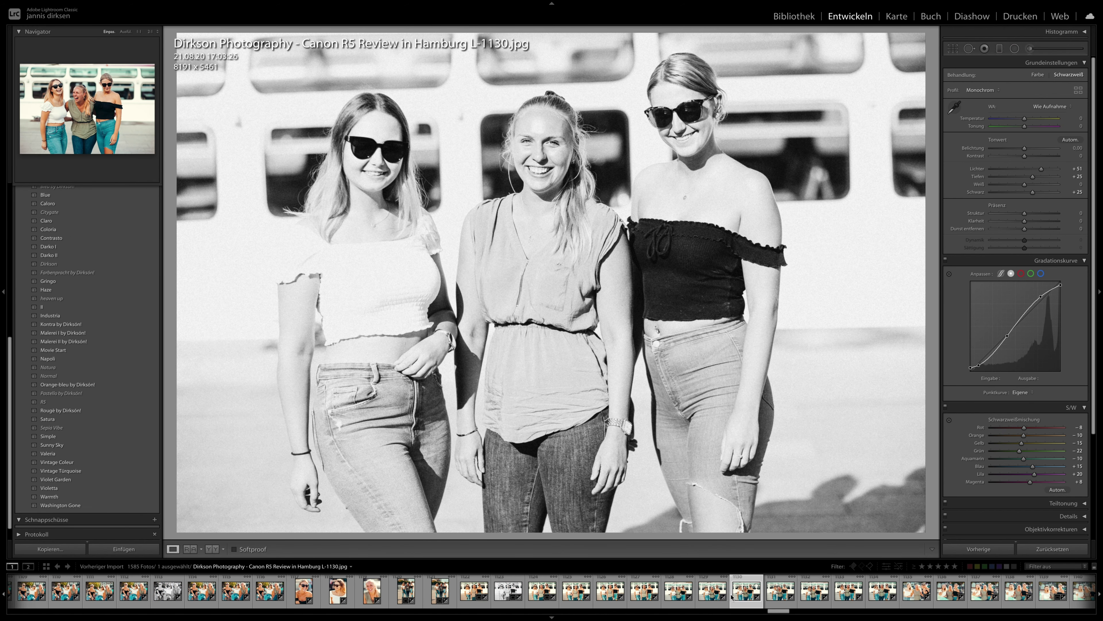
scroll(728, 597, down, 4)
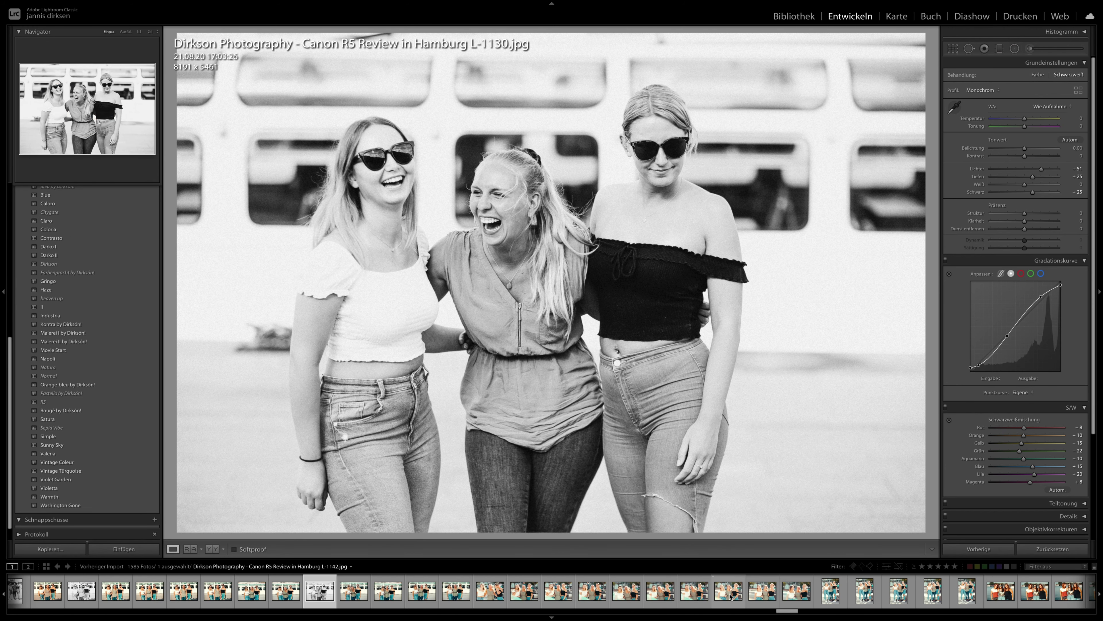
click(760, 592)
scroll(759, 593, down, 10)
click(714, 592)
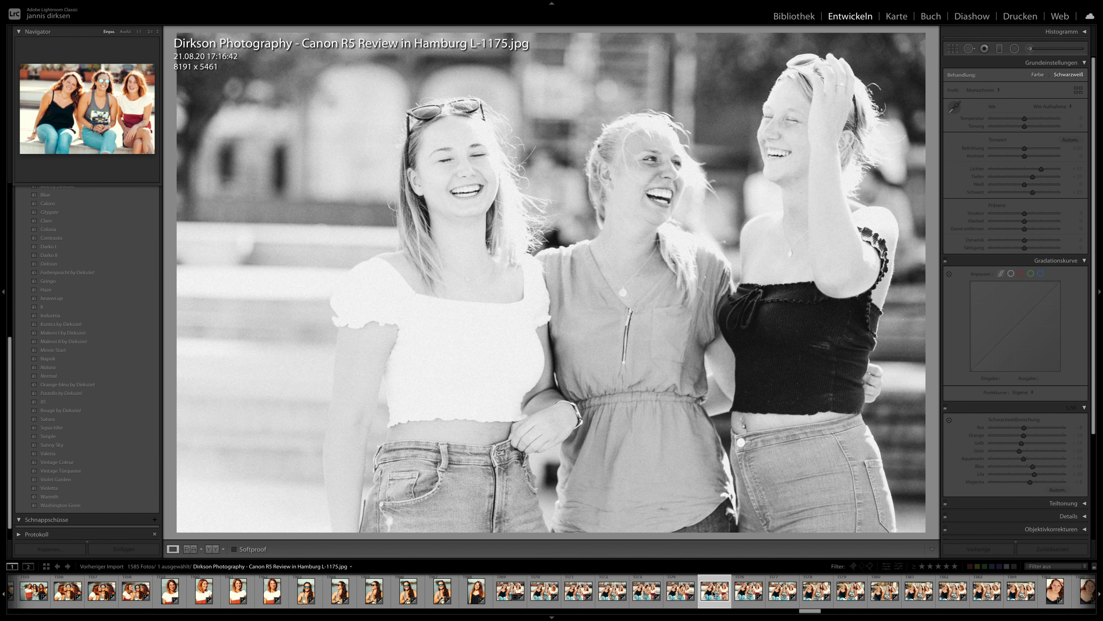
- Examine the black-and-white results on the white SUV photo L-1196 and the Porsche Targa side view L-1207
scroll(714, 592, down, 6)
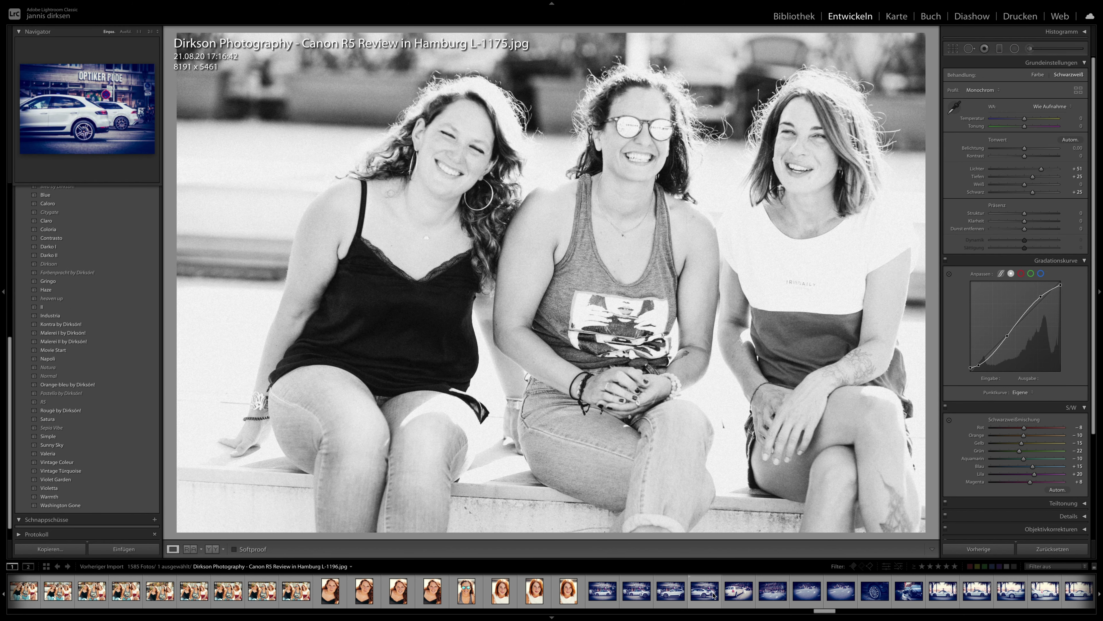
click(714, 595)
scroll(715, 595, down, 3)
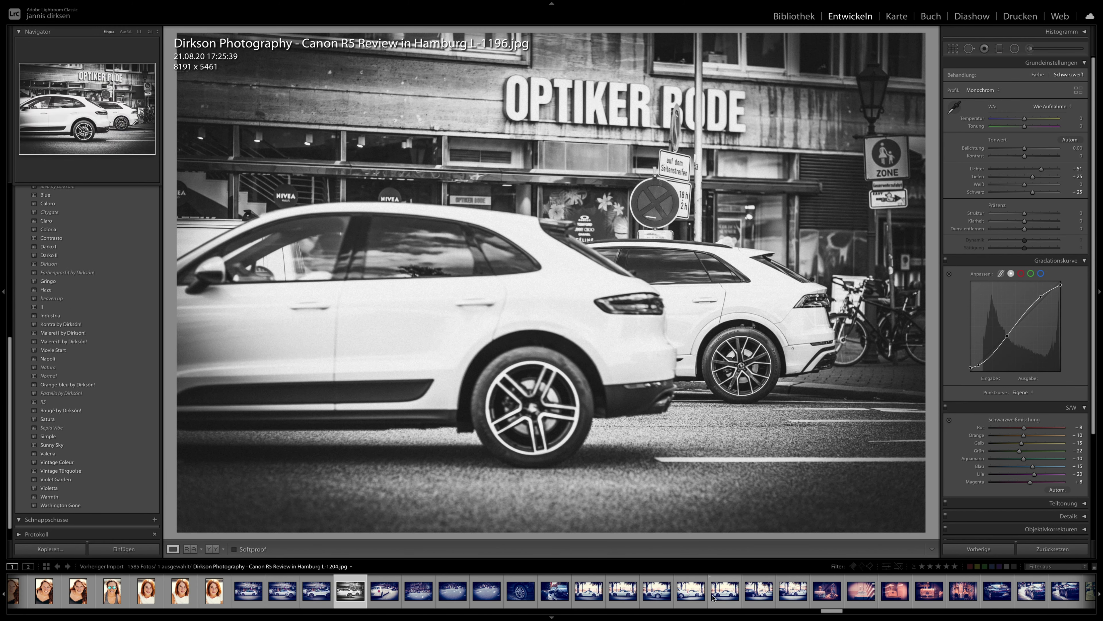
click(717, 594)
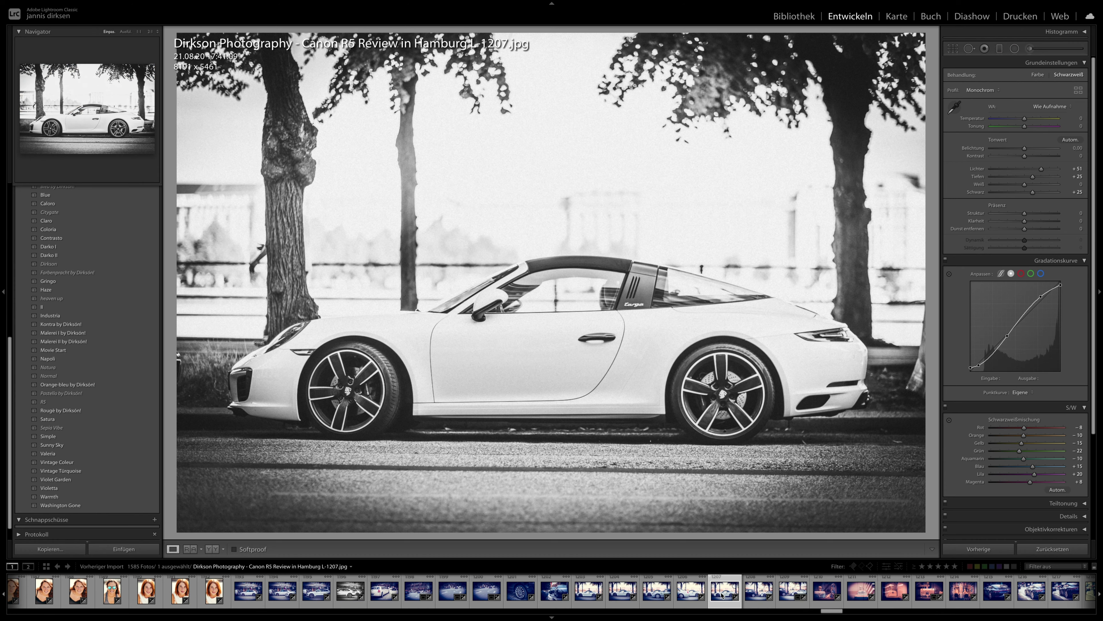